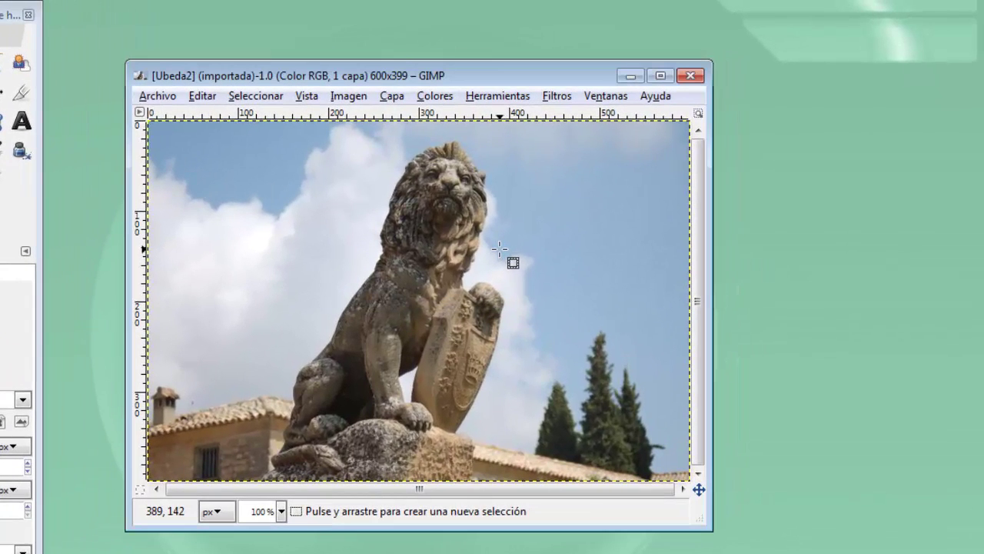
Tear off the Filtros > Distorsiones submenu as a floating window beside the photo, and start Aplicar lentes
right_click(499, 250)
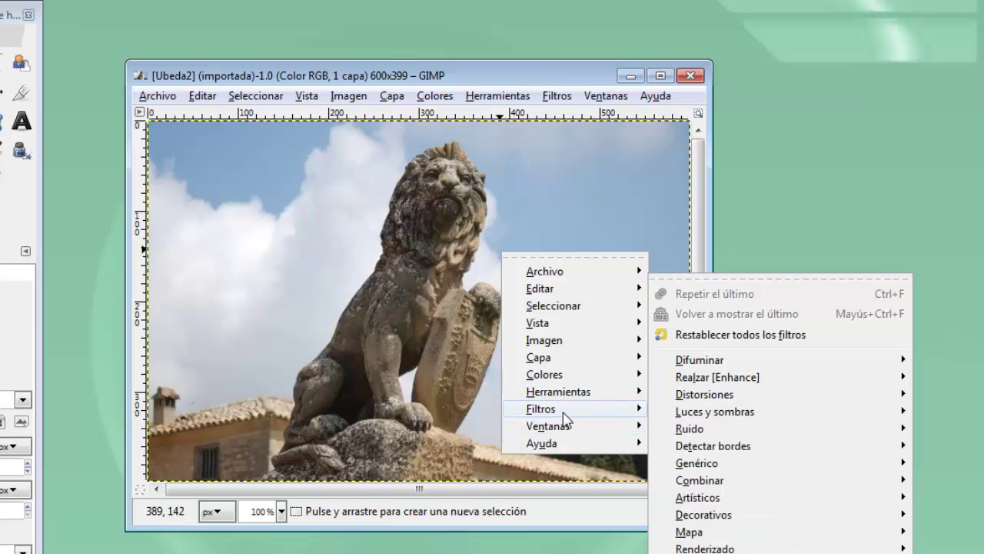
mouse_move(704, 394)
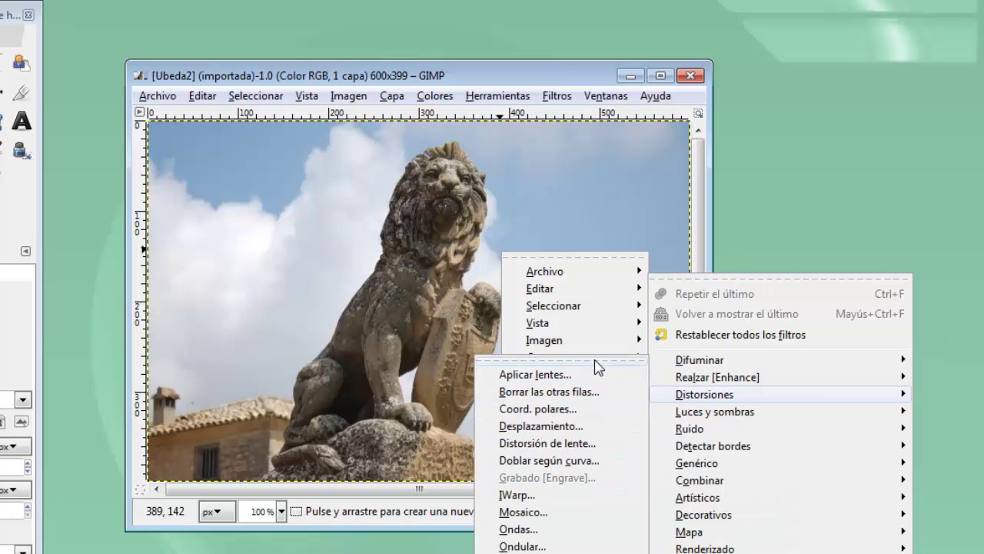
left_click(594, 360)
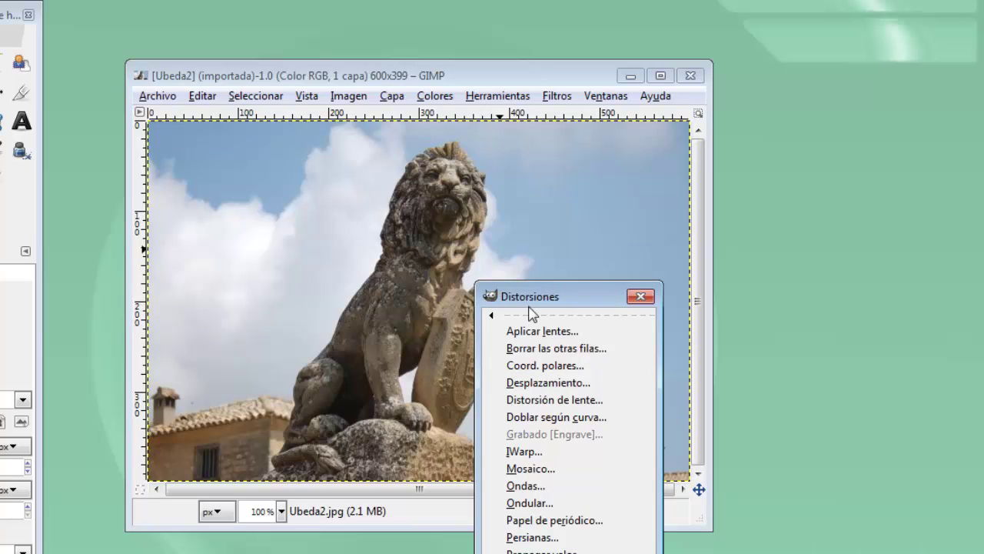
left_click_drag(532, 300, 780, 115)
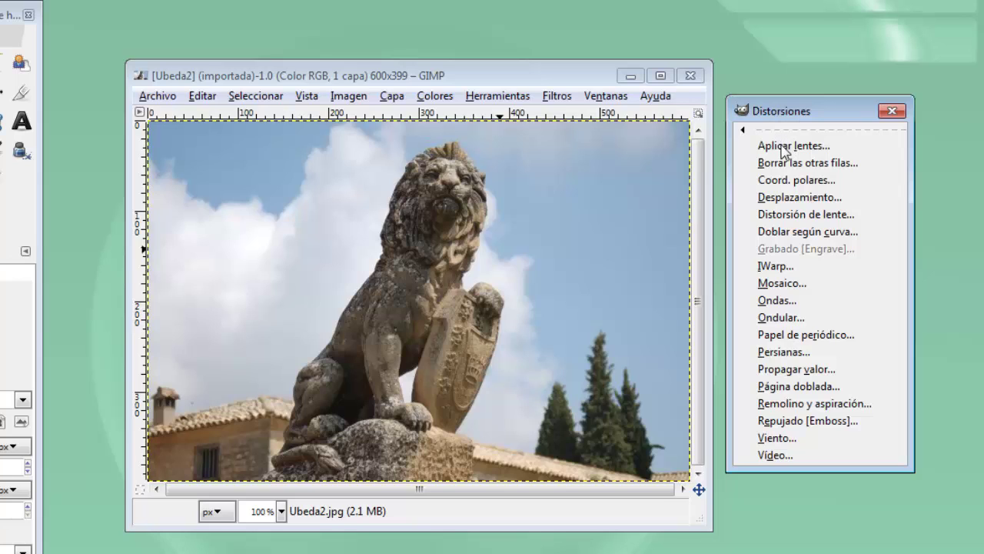
left_click(782, 146)
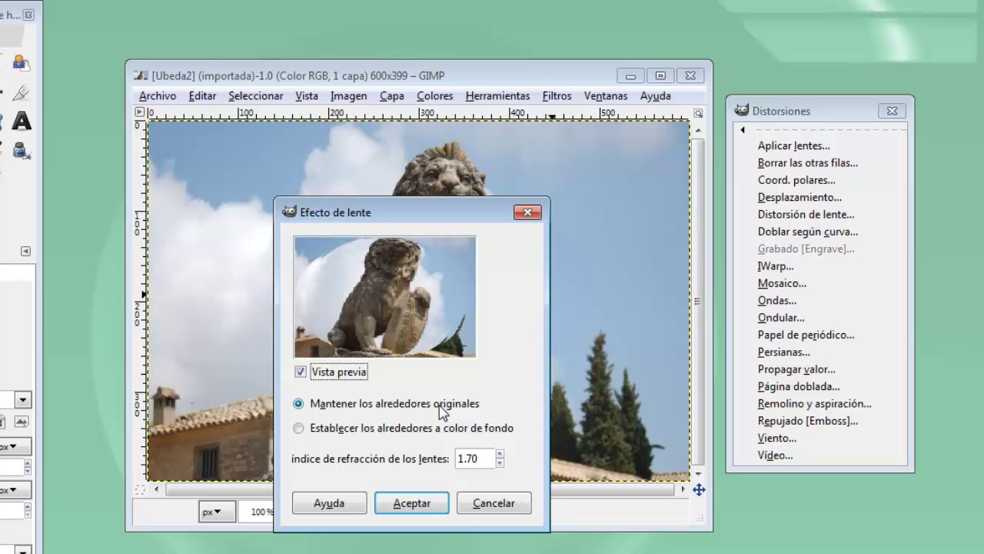
Set the lens surroundings to the background colour, with white as the background colour
left_click(299, 429)
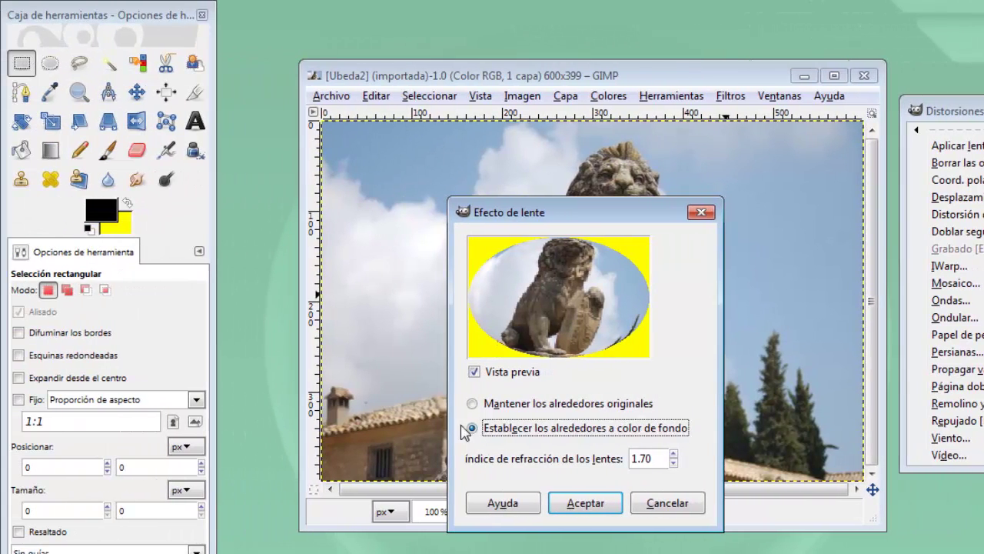
left_click(121, 234)
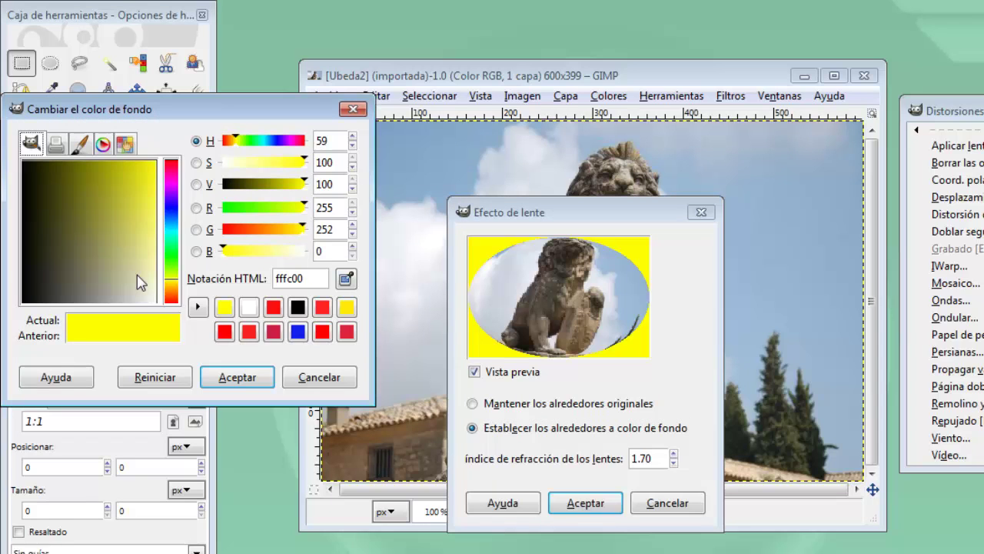
left_click_drag(137, 275, 169, 317)
left_click(237, 377)
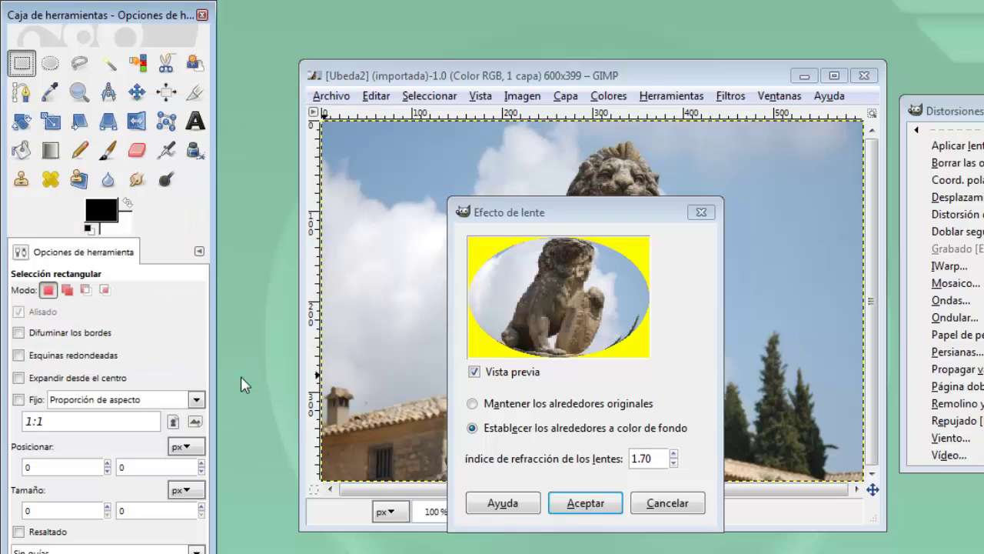
left_click(471, 403)
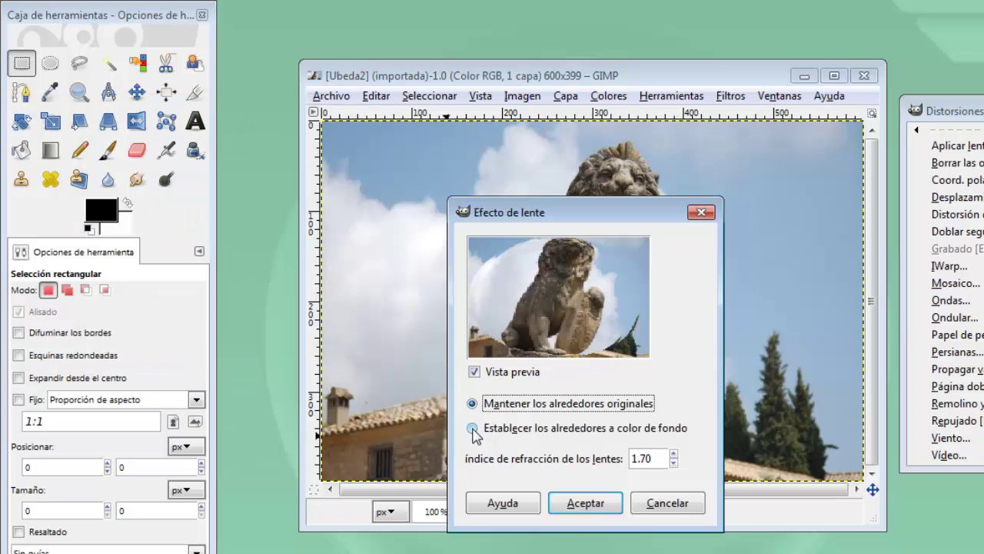
left_click(472, 428)
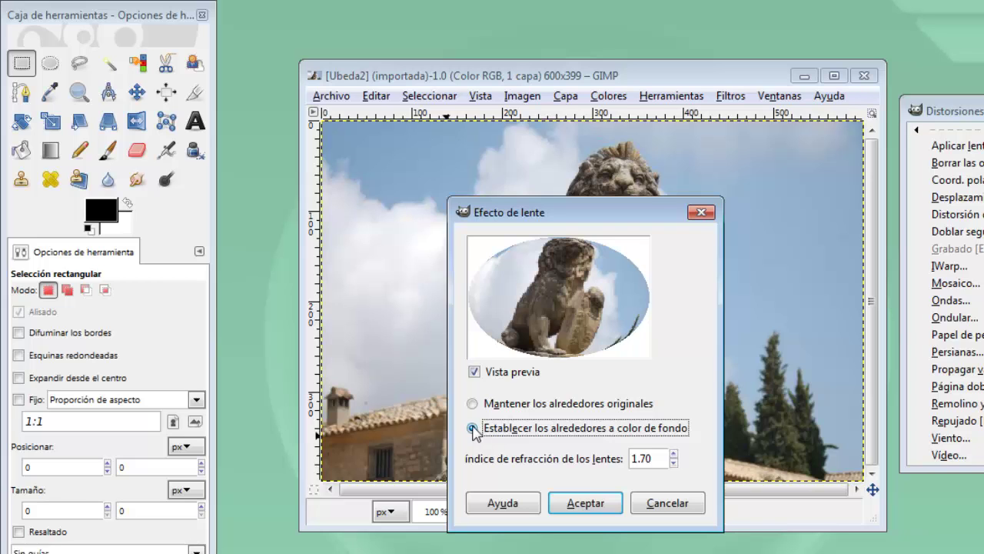
Apply the lens effect to the lion photo, then undo it
left_click(575, 504)
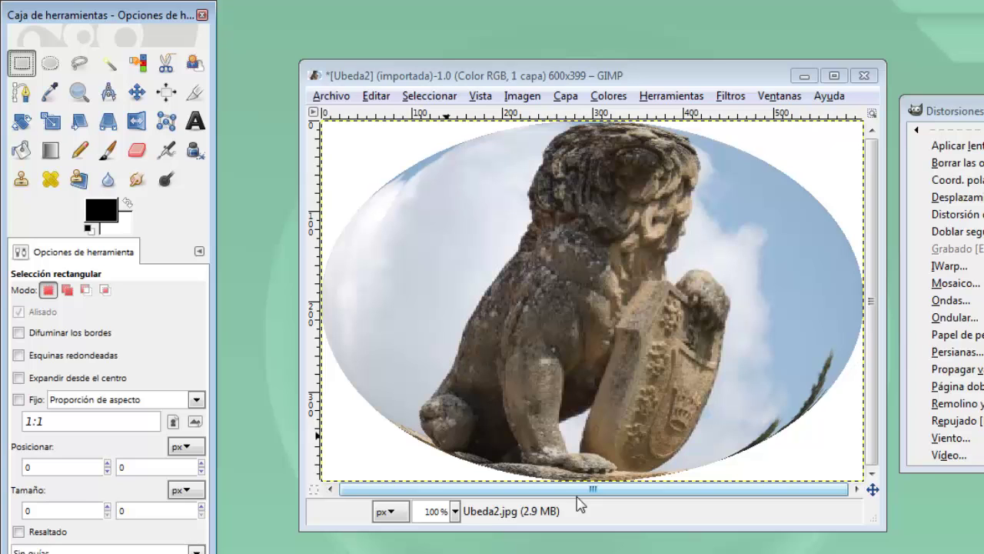
left_click(591, 80)
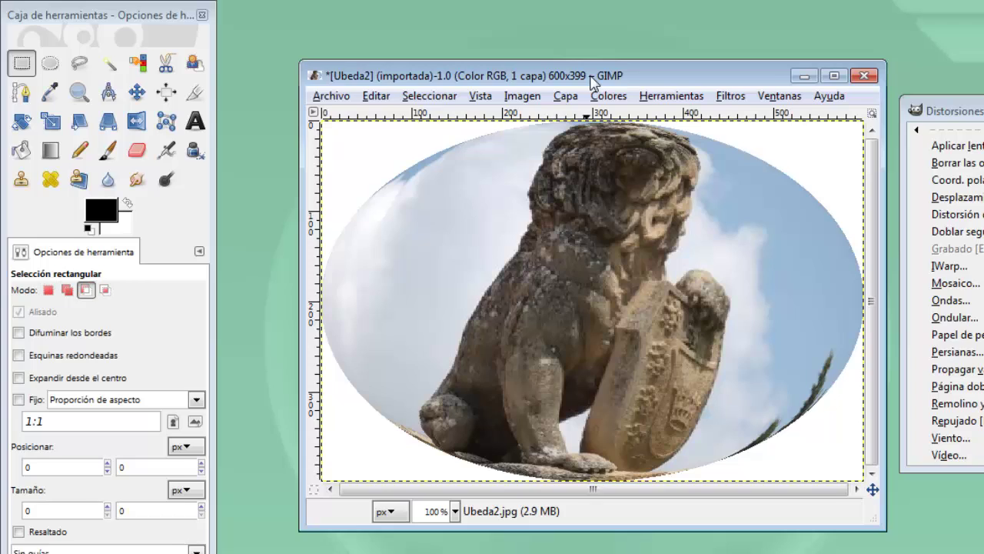
key("ctrl+z")
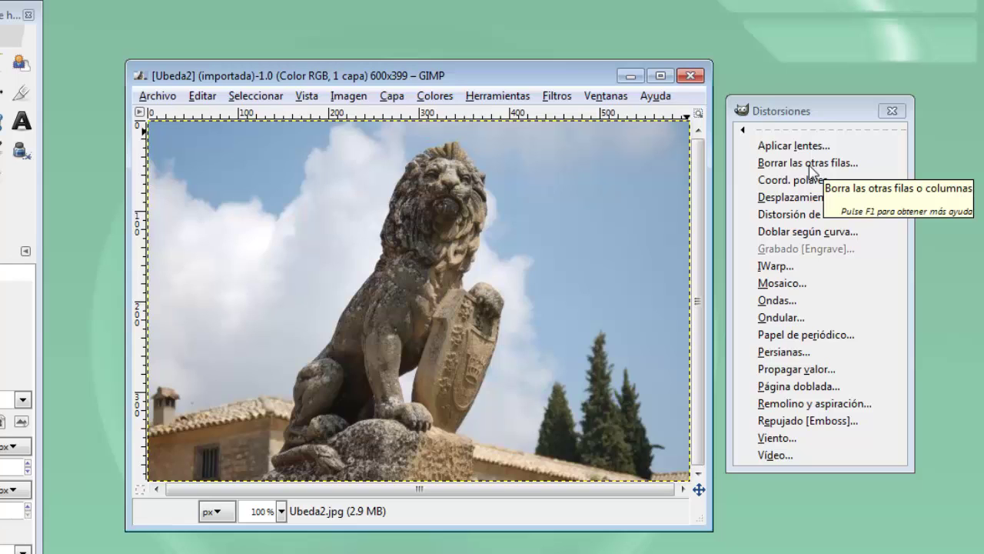
Bring up Borrar las otras filas settings, keeping Filas, Pares and Borrar
left_click(811, 171)
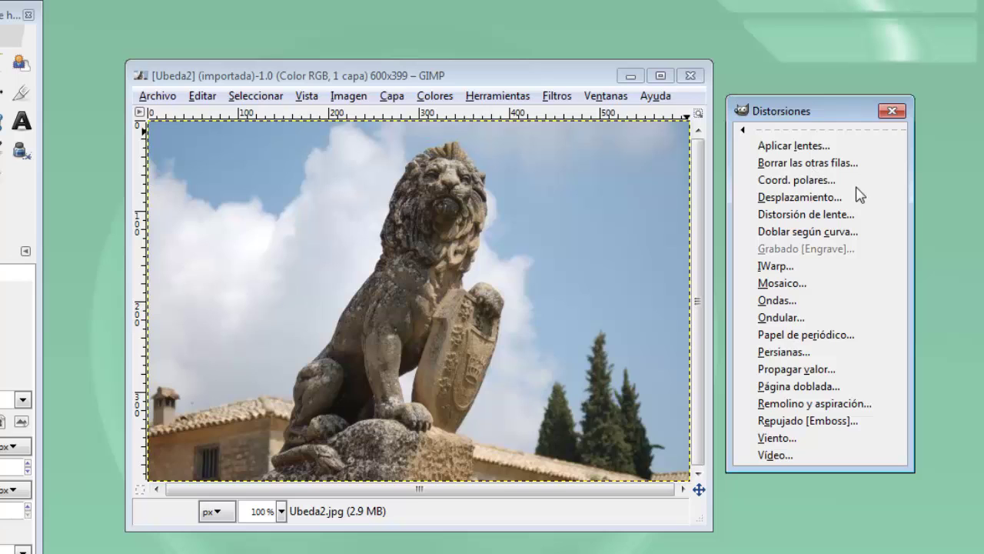
key("alt+Tab")
key("alt+Tab")
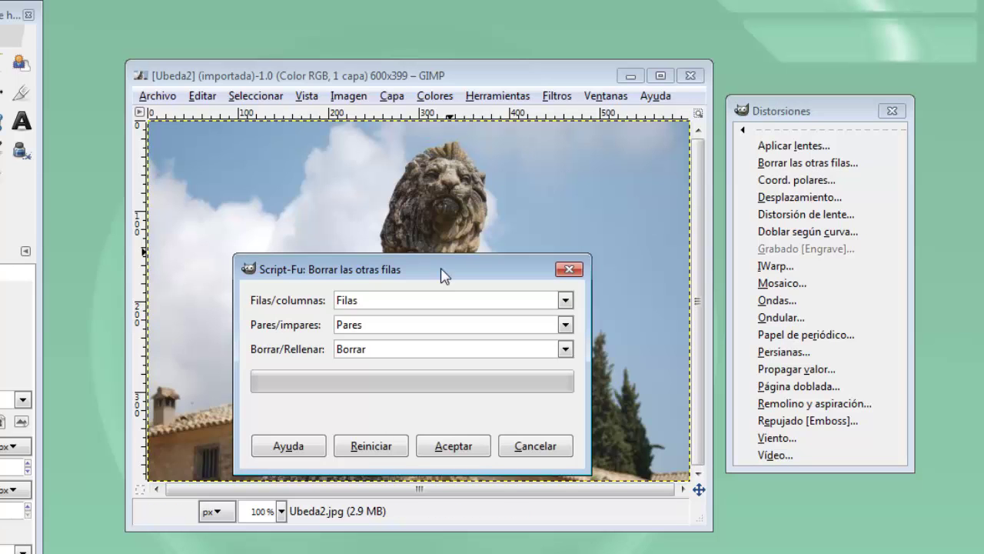
left_click_drag(443, 275, 462, 275)
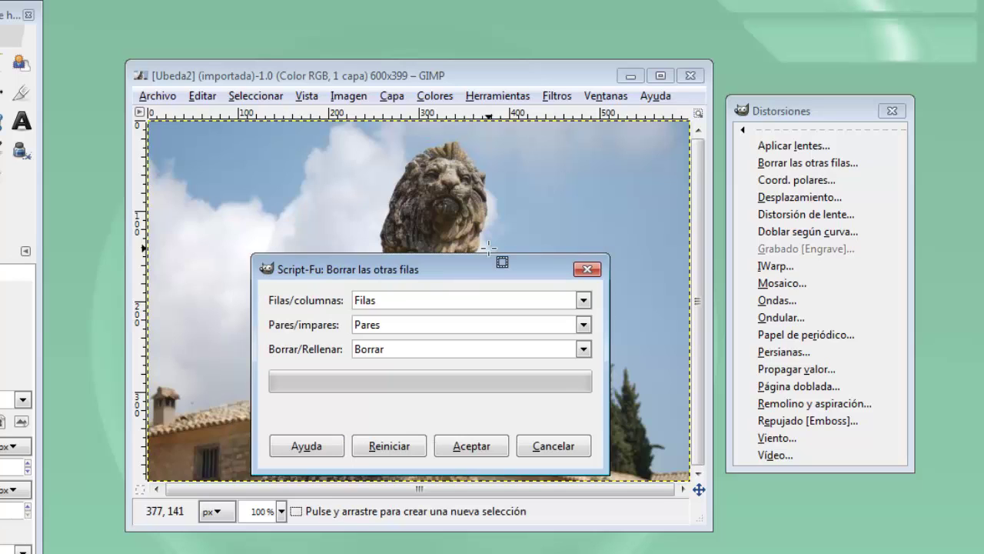
left_click(486, 301)
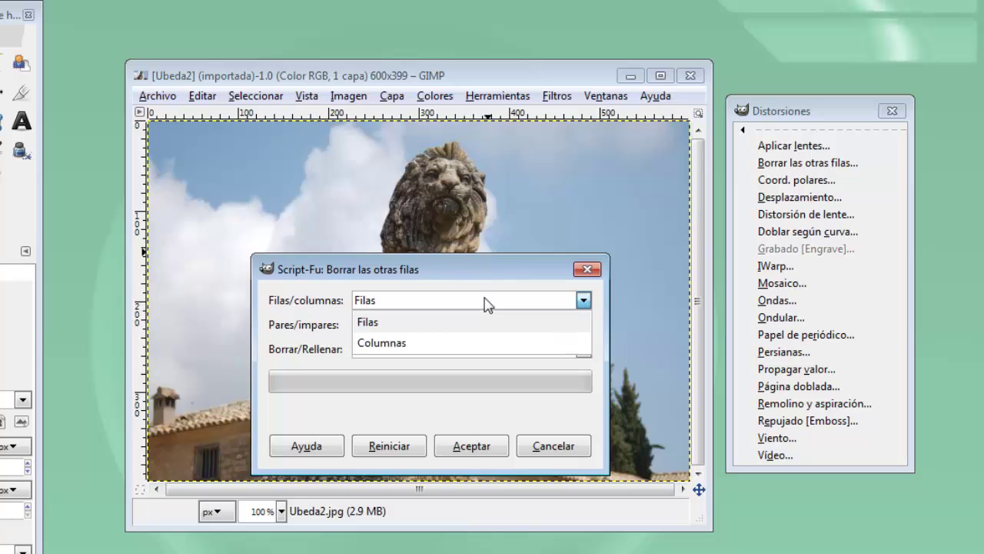
left_click(457, 326)
left_click(414, 329)
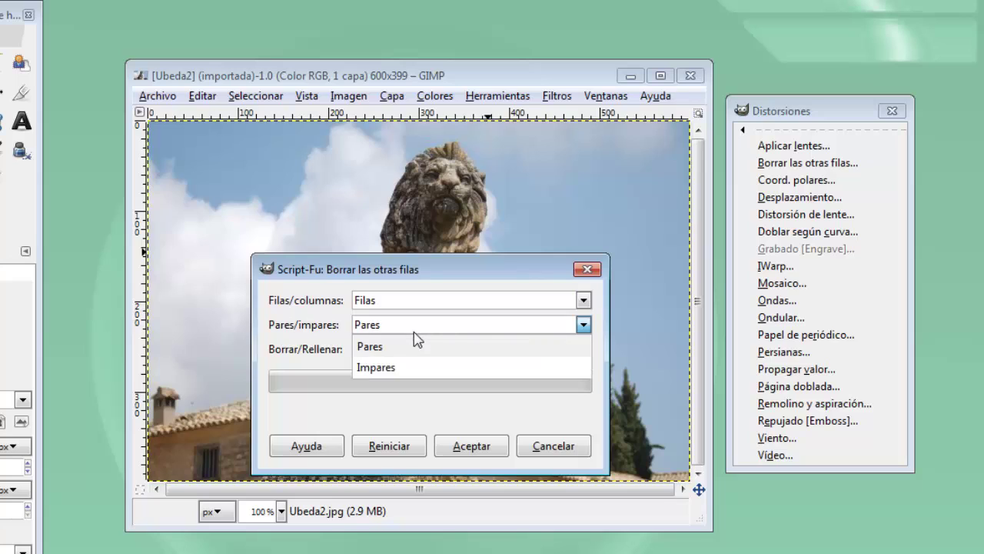
left_click(414, 333)
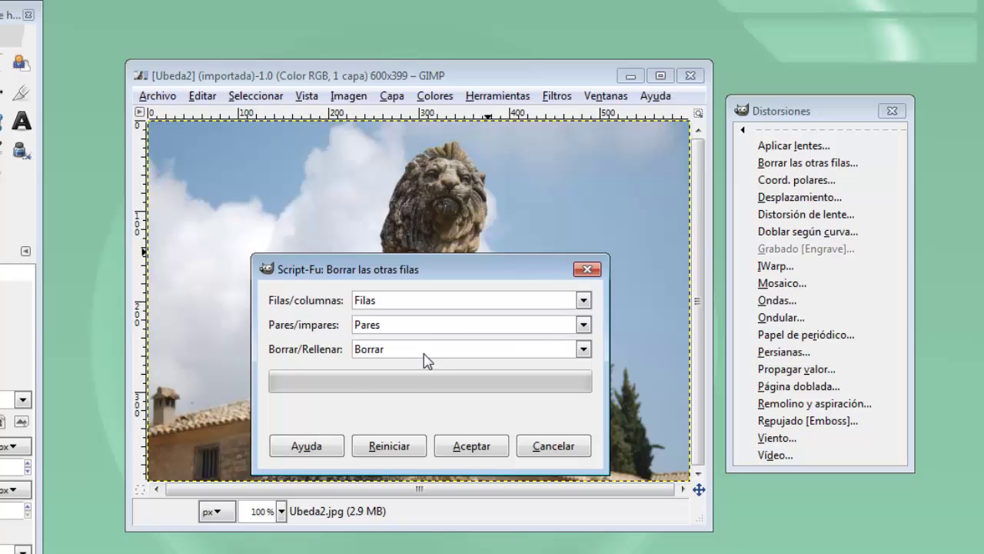
left_click(428, 355)
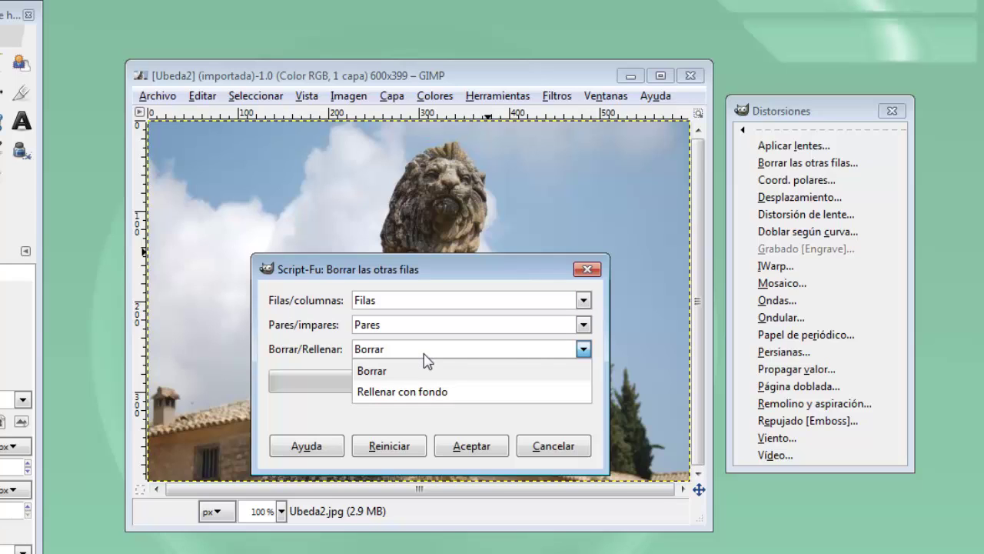
left_click(425, 354)
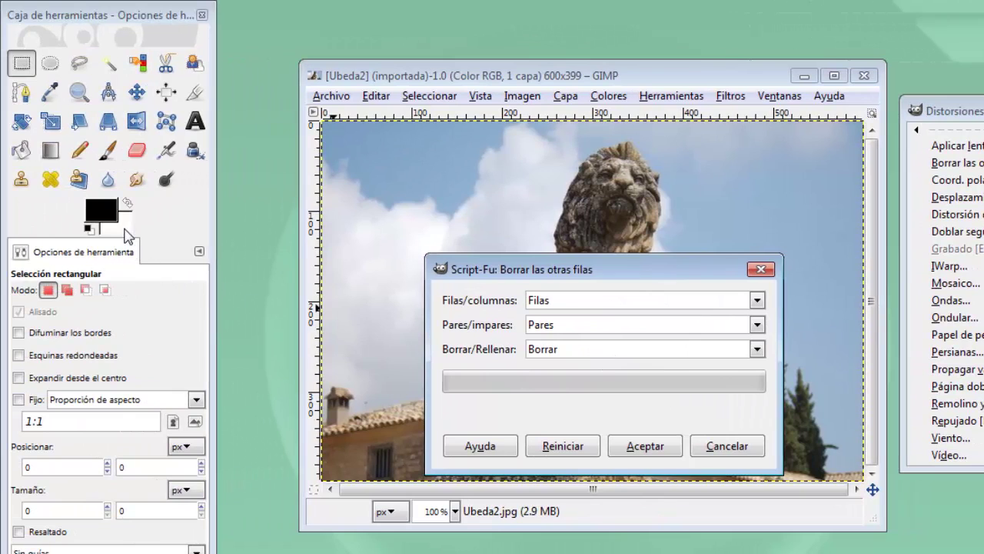
Make red the background colour, run the erase-other-rows filter, then undo it
left_click(123, 228)
left_click_drag(124, 228, 158, 167)
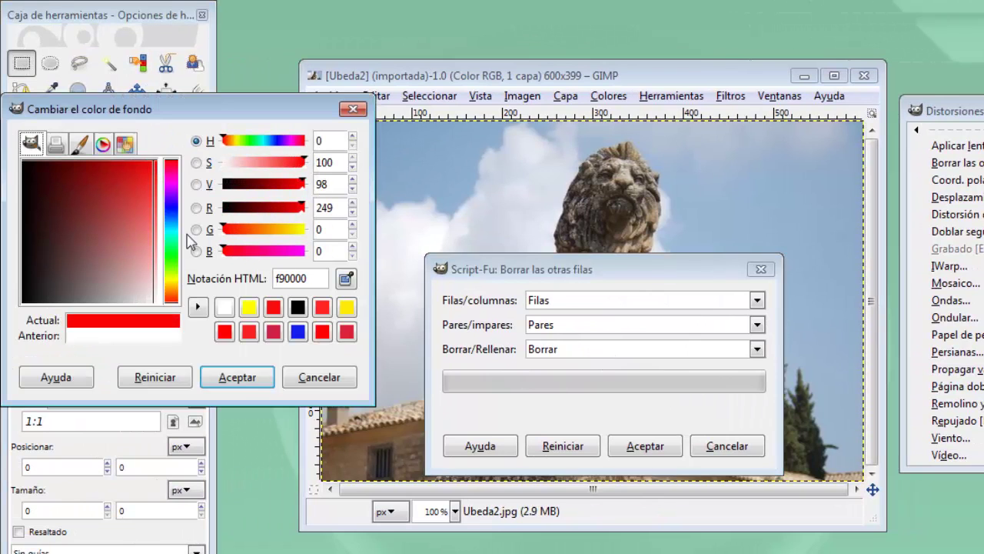
left_click(238, 376)
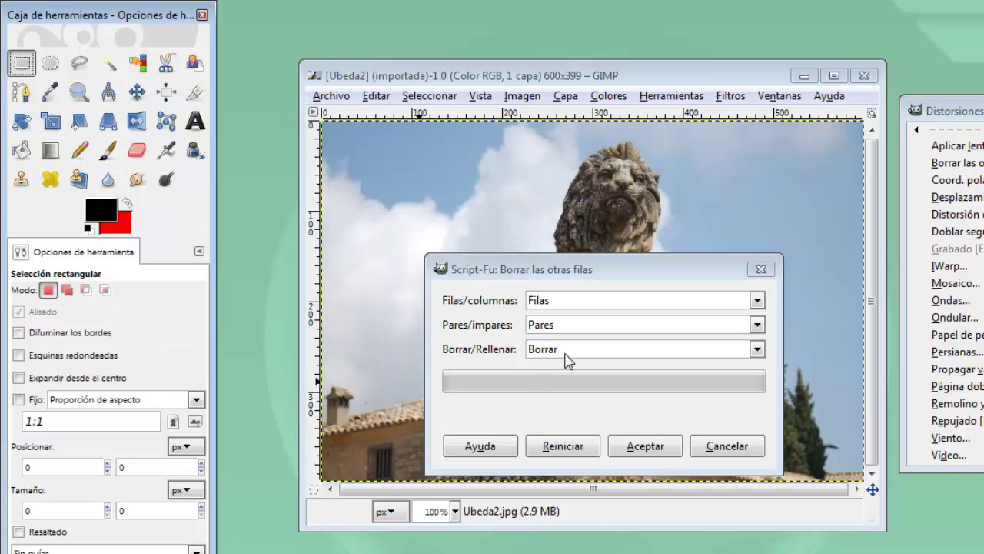
left_click(657, 454)
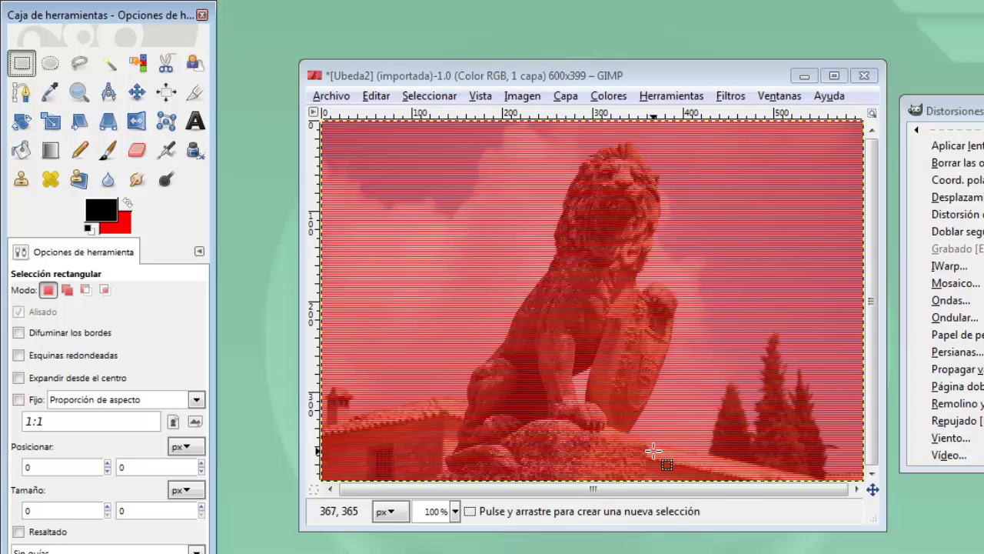
key("ctrl+z")
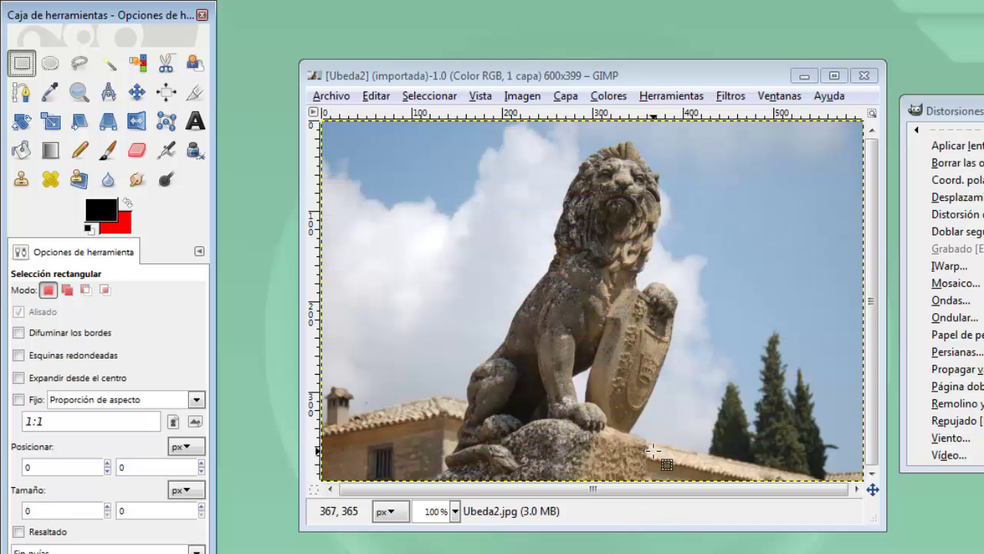
Reopen Borrar las otras filas and switch the action to fill with the background colour
left_click(726, 95)
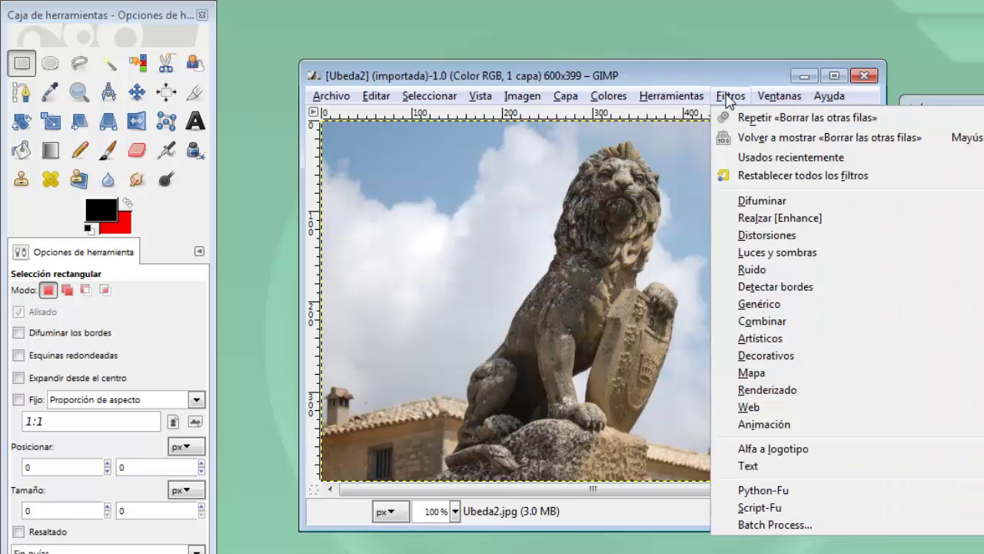
left_click(758, 144)
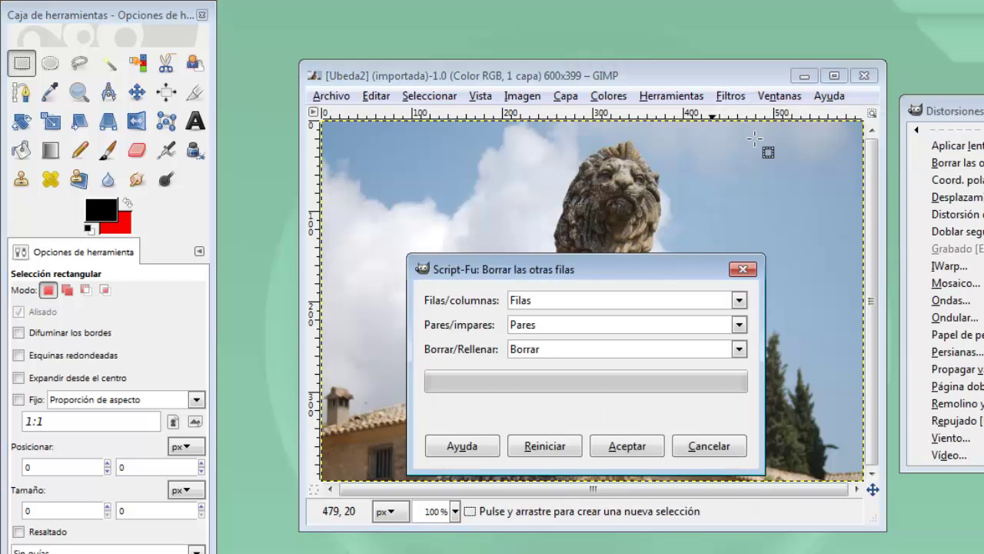
left_click(585, 350)
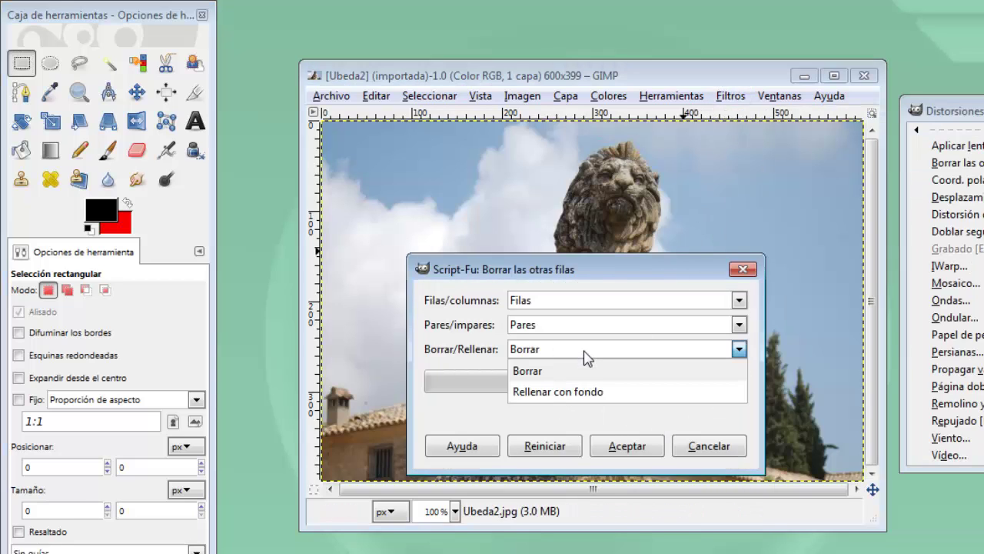
left_click(584, 393)
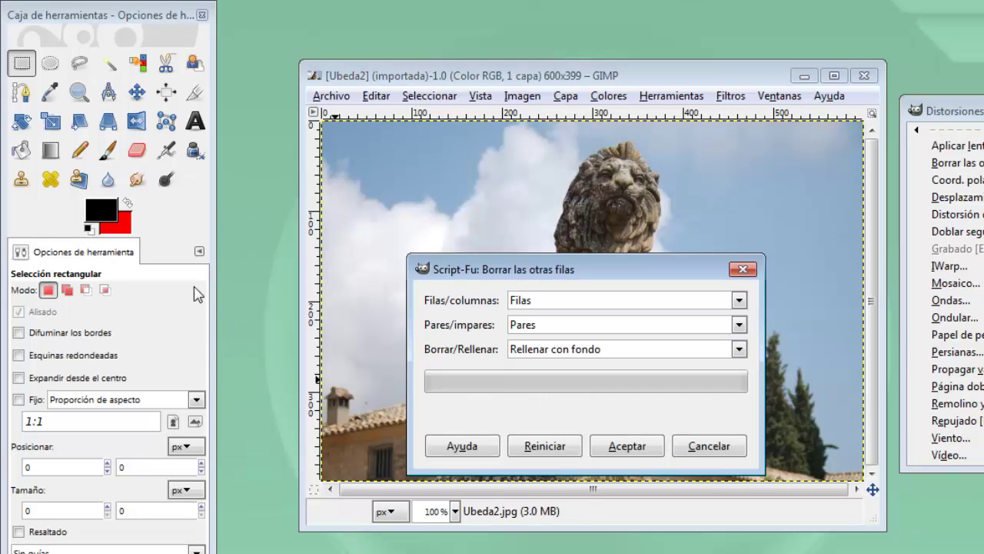
Make bright green the background colour, apply the row fill, then undo it
left_click(121, 231)
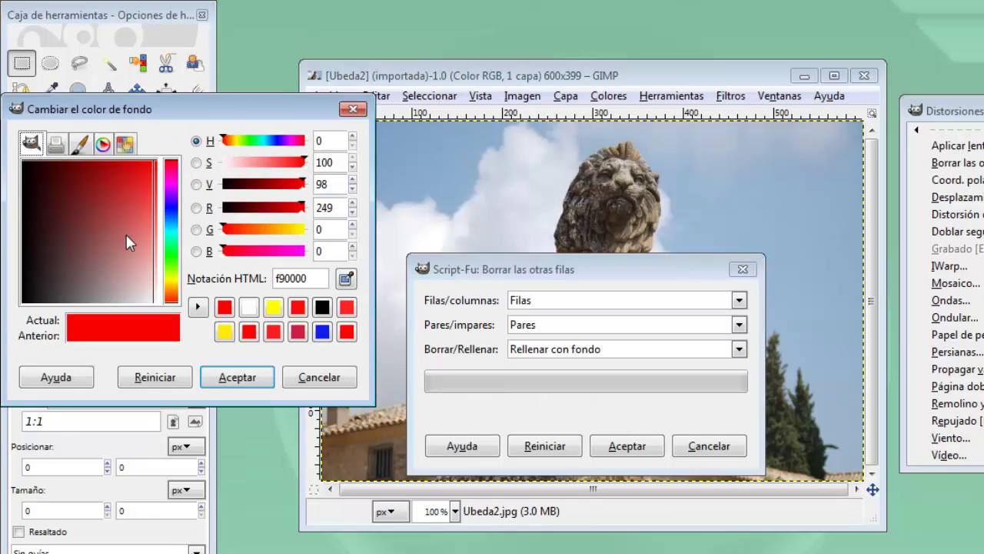
left_click(175, 265)
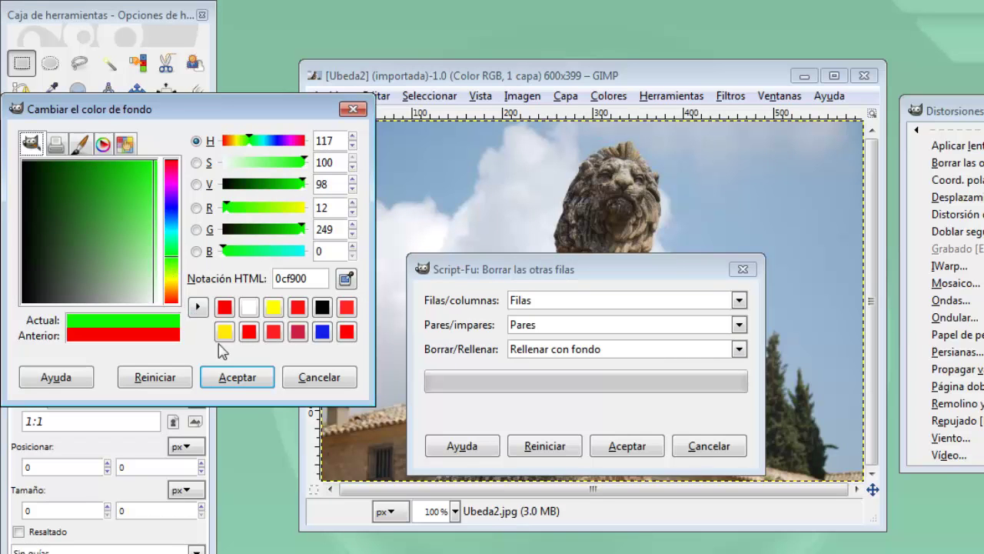
left_click(239, 377)
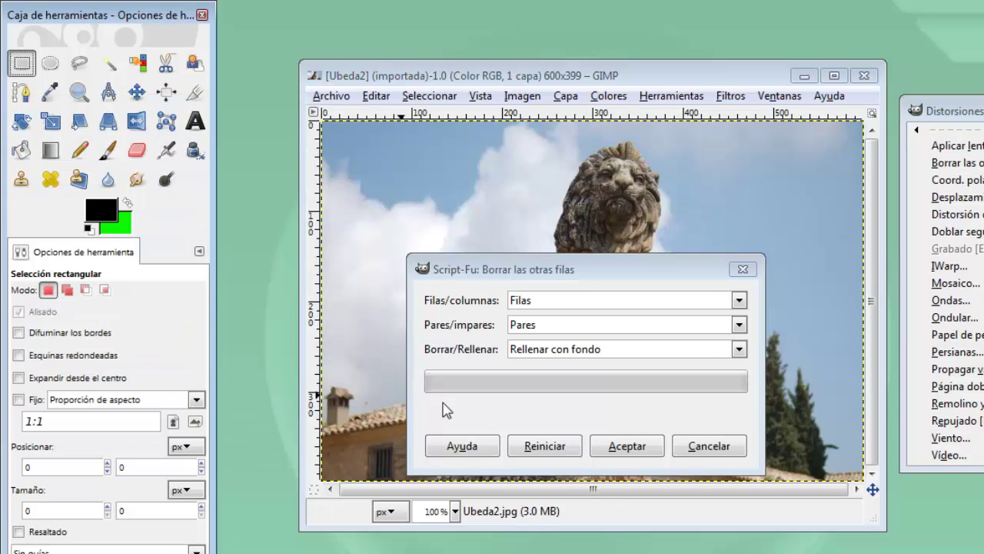
left_click(642, 447)
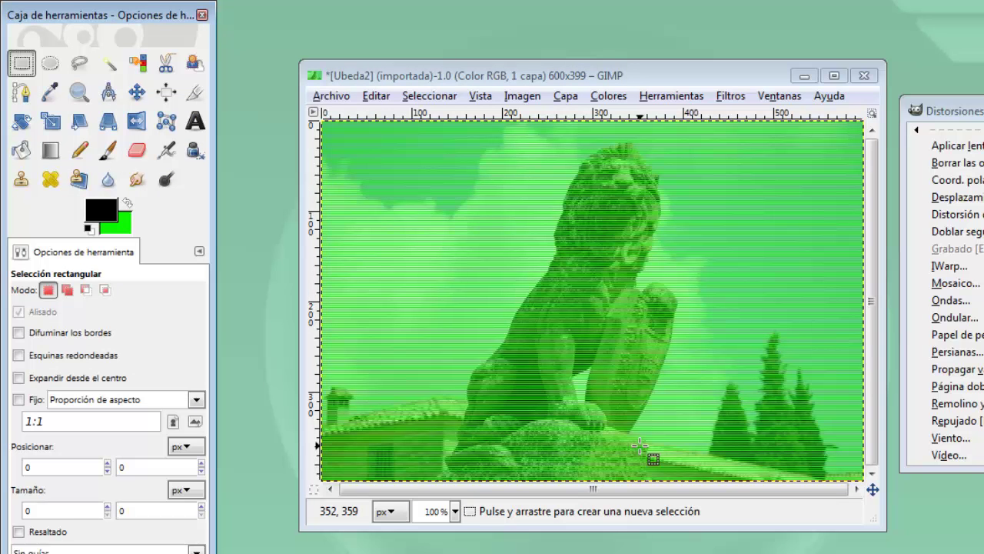
key("ctrl+z")
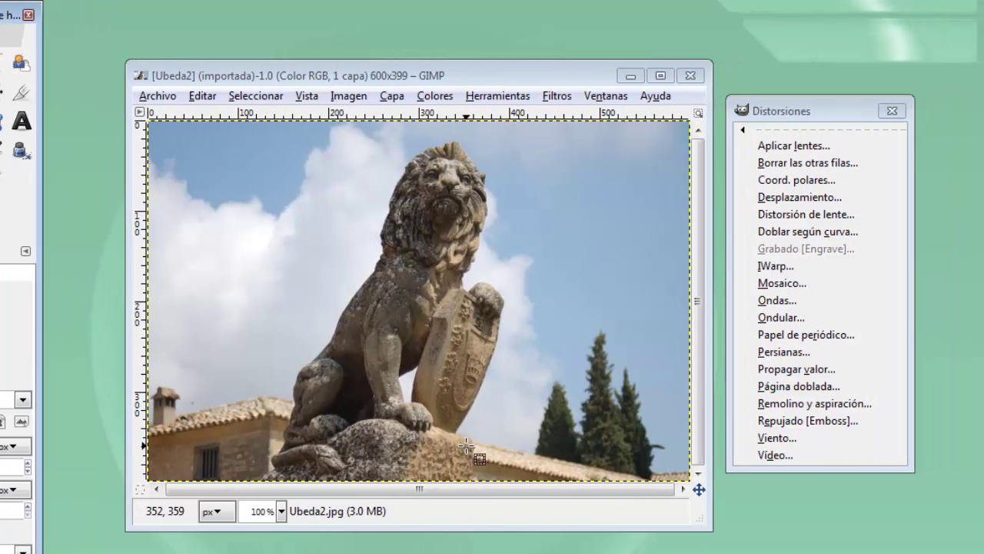
left_click(777, 186)
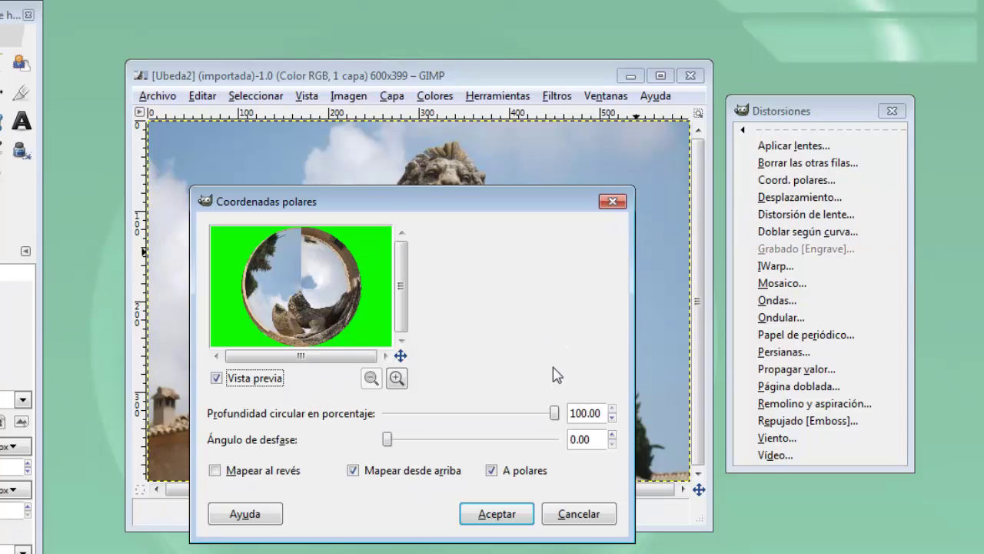
left_click(555, 414)
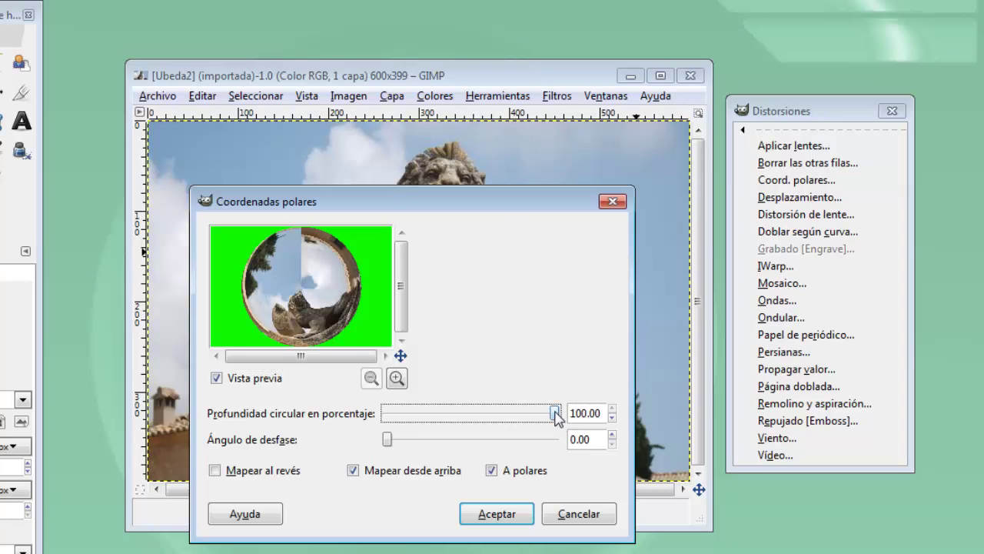
left_click_drag(555, 414, 434, 415)
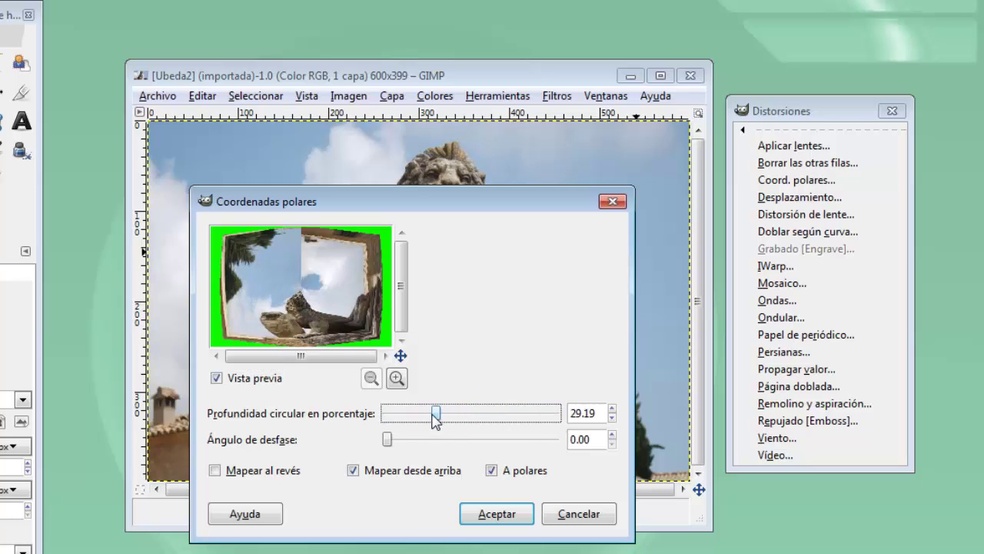
mouse_move(433, 414)
left_mouse_down()
mouse_move(394, 415)
mouse_move(487, 413)
left_mouse_up()
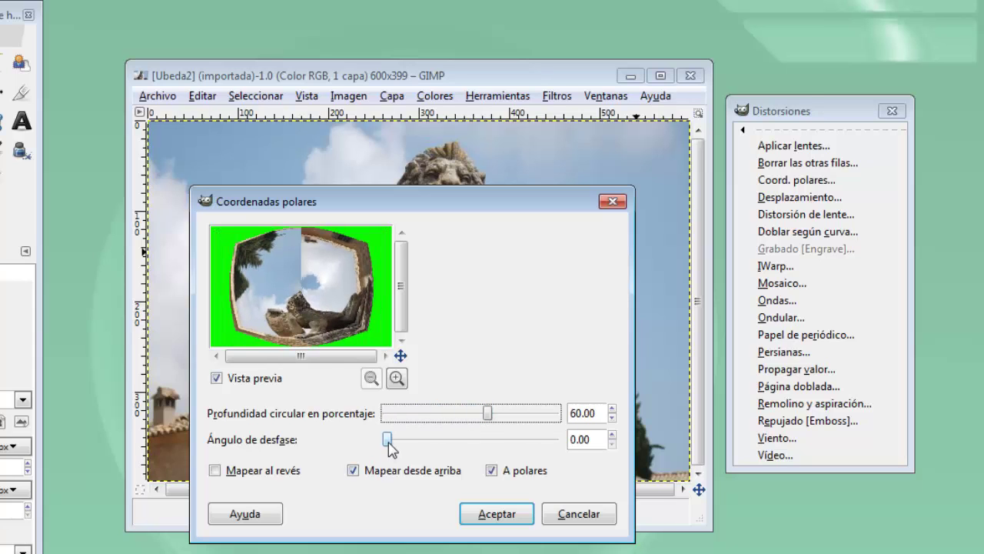
left_click_drag(387, 440, 410, 440)
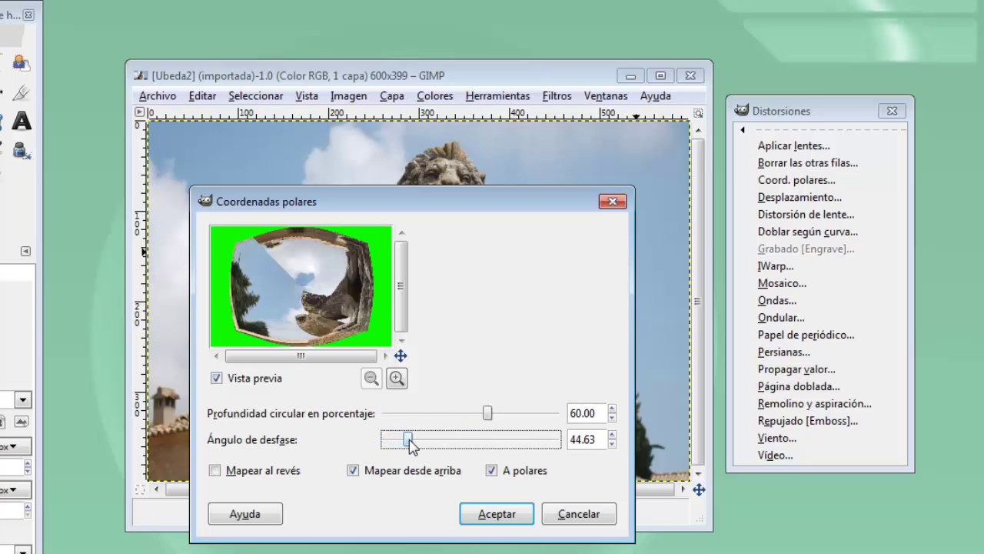
left_click(490, 519)
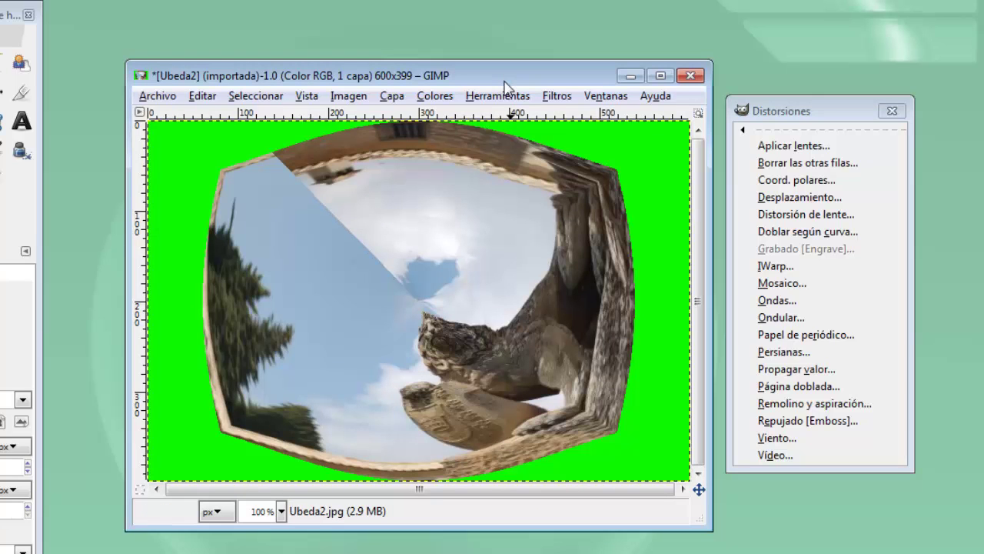
key("ctrl+z")
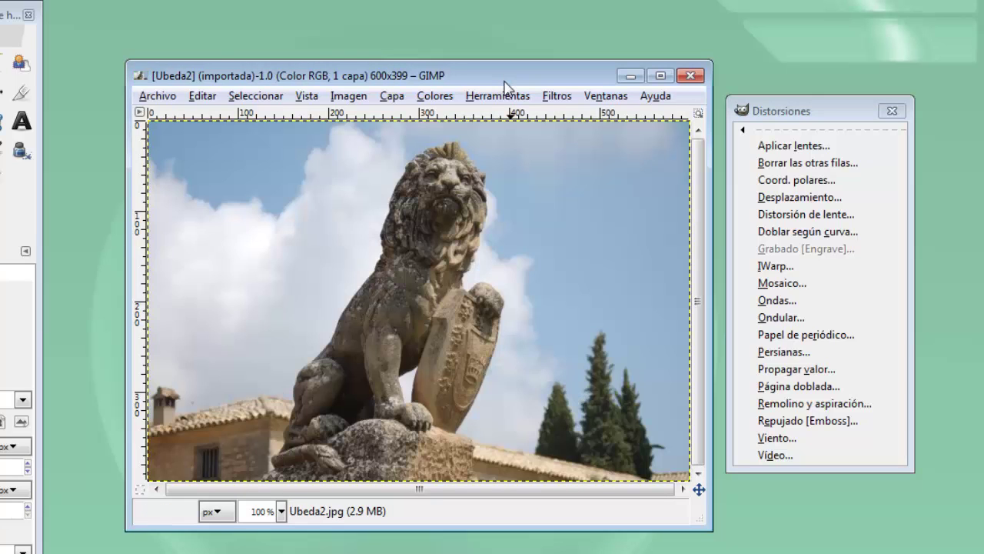
left_click(780, 198)
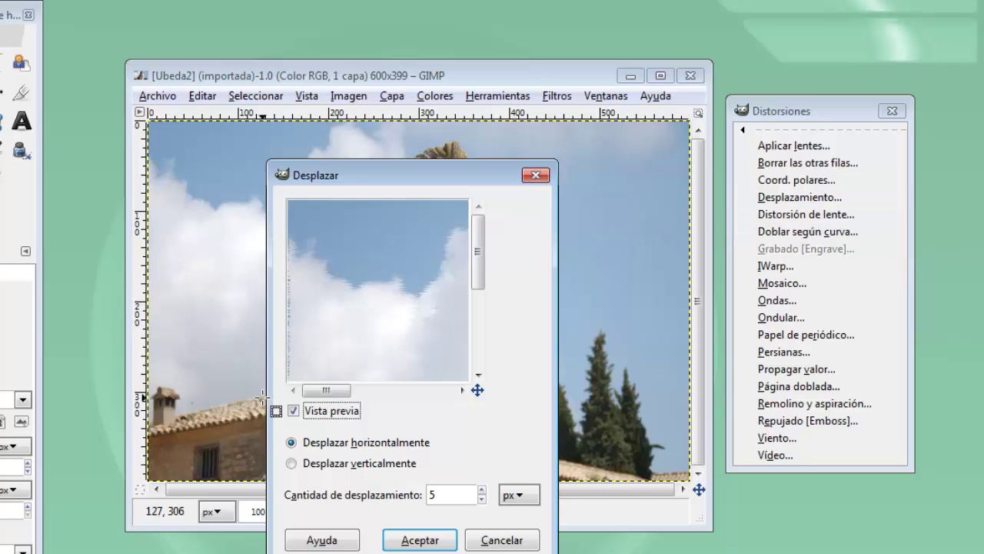
left_click_drag(321, 394, 383, 400)
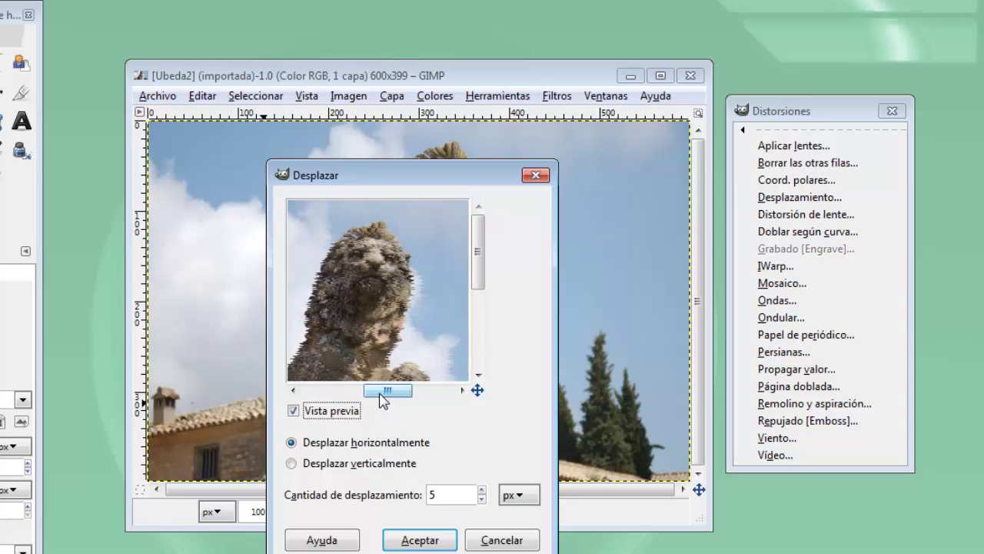
triple_click(482, 490)
left_click(482, 491)
double_click(482, 491)
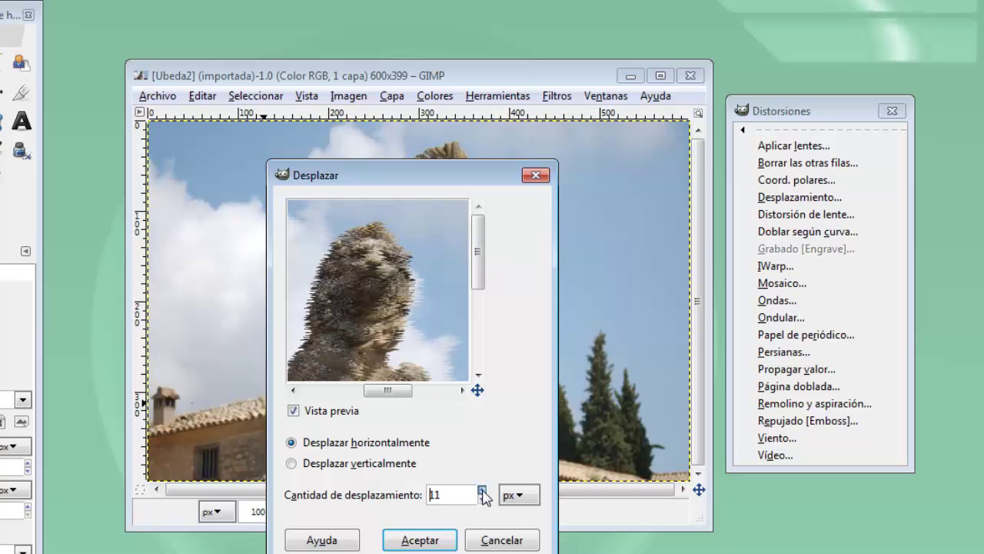
left_click(482, 490)
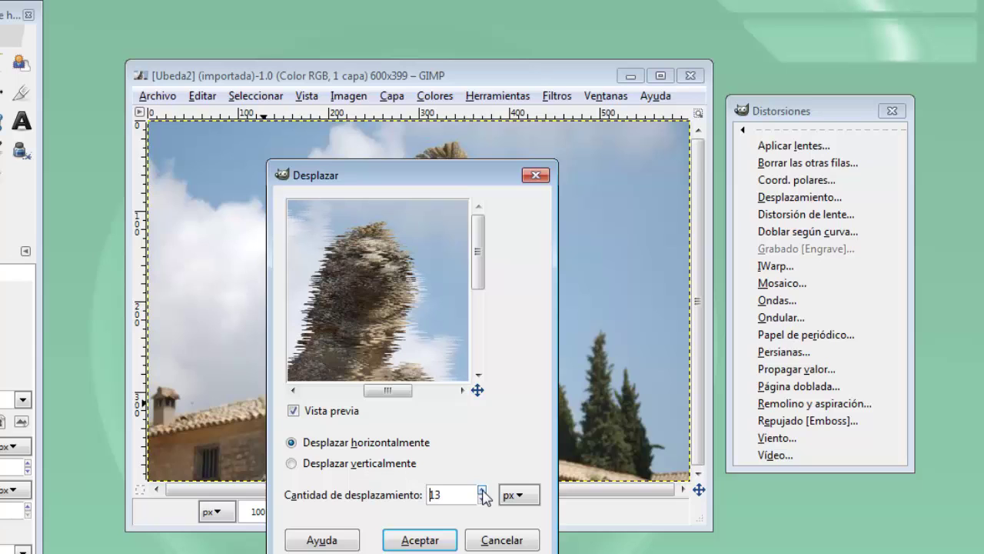
left_click(437, 539)
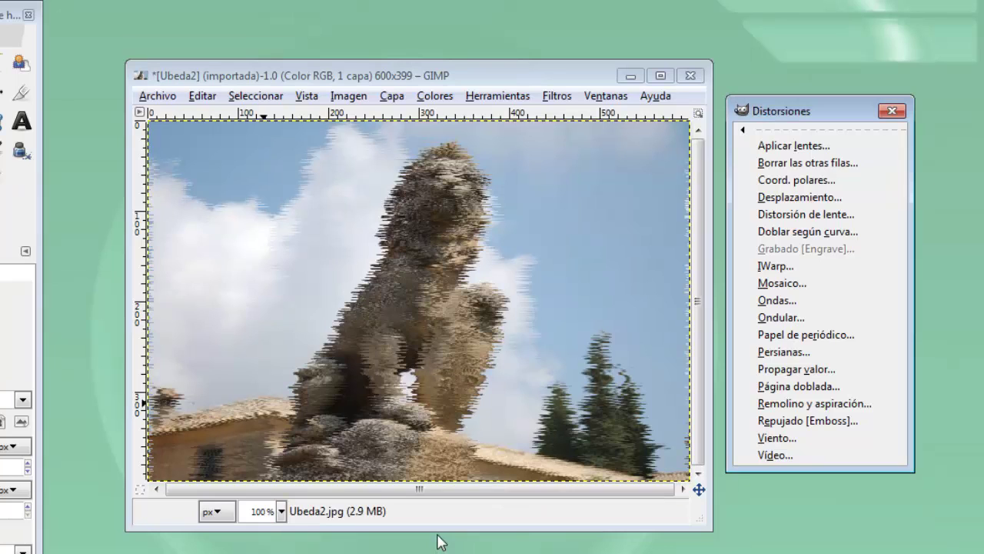
left_click(425, 80)
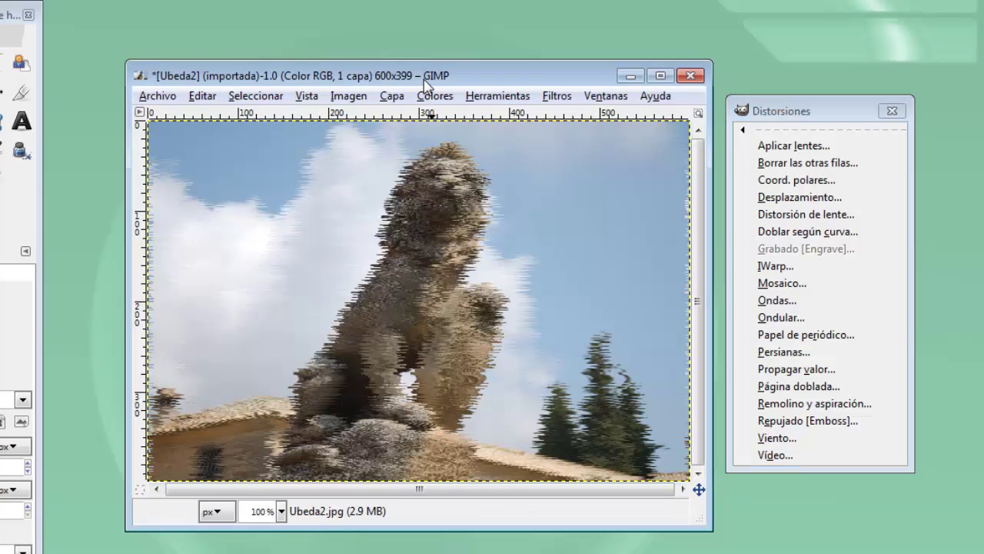
key("ctrl+z")
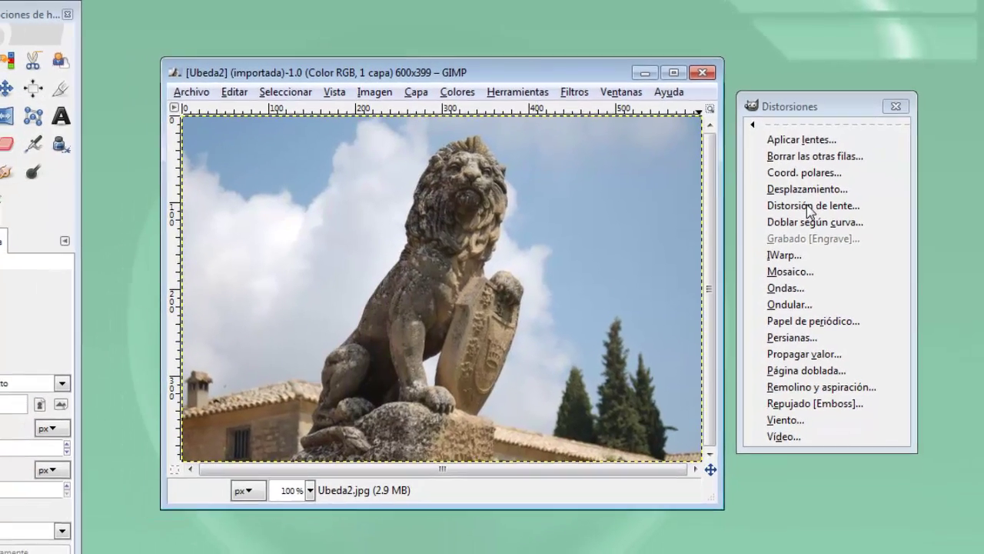
left_click(803, 215)
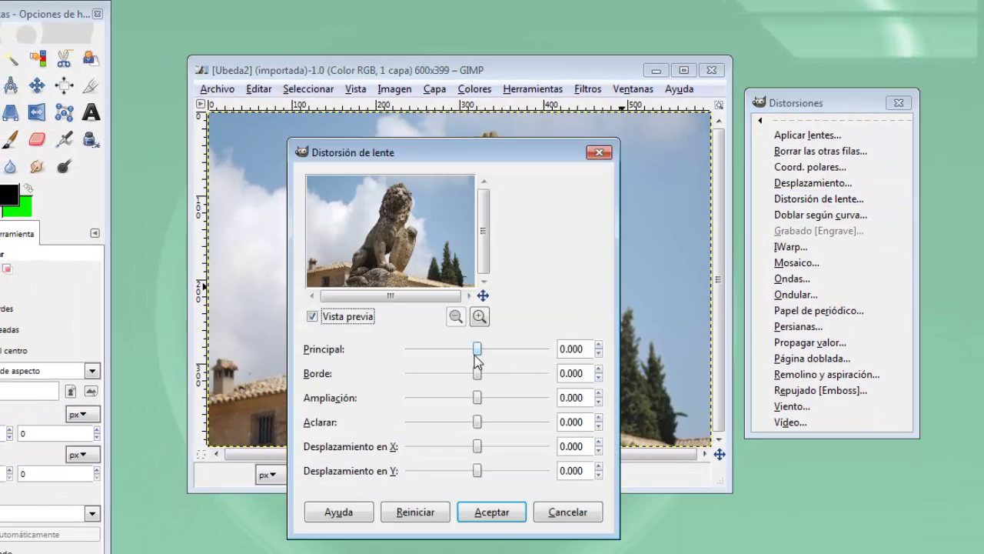
left_click_drag(477, 349, 515, 348)
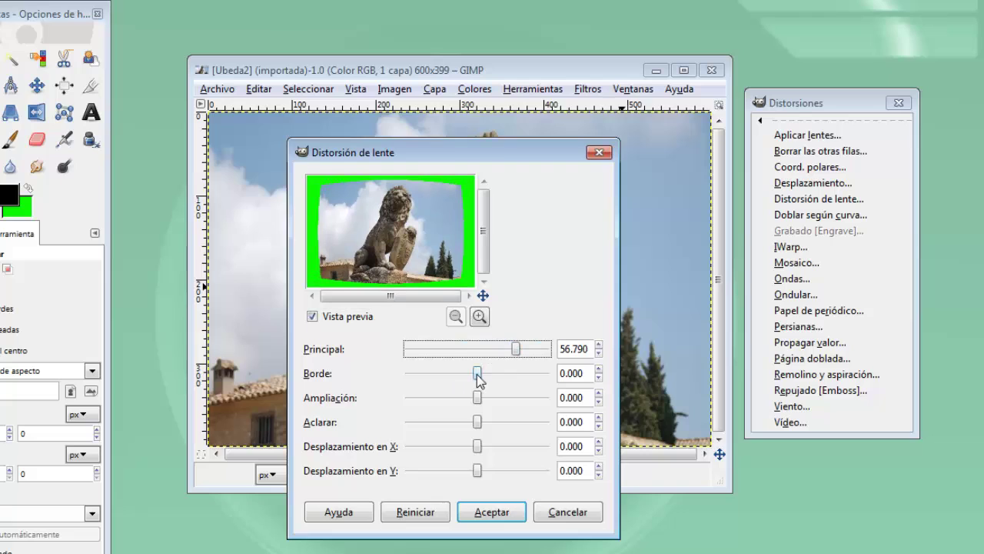
mouse_move(478, 377)
left_mouse_down()
mouse_move(501, 375)
mouse_move(449, 375)
mouse_move(471, 373)
left_mouse_up()
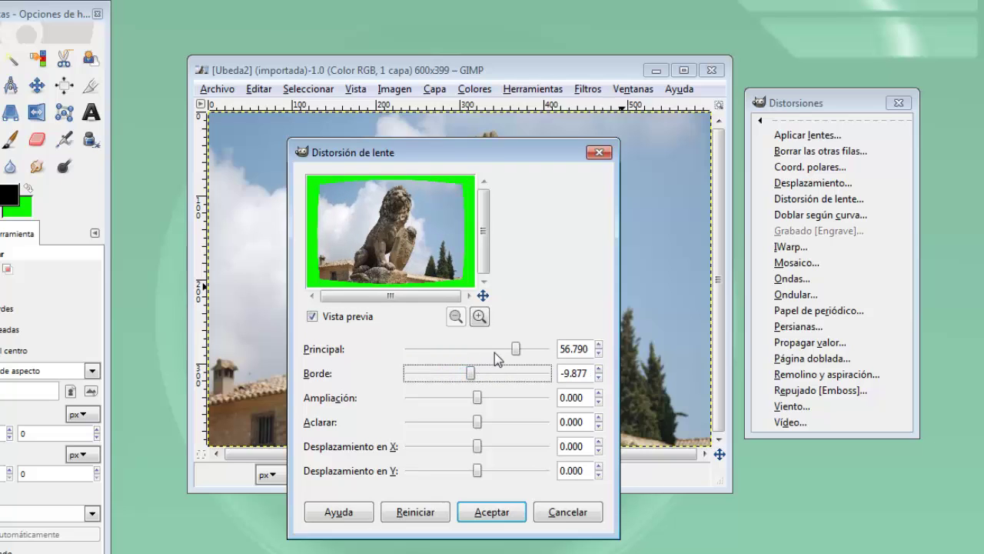
mouse_move(477, 398)
left_mouse_down()
mouse_move(510, 398)
mouse_move(433, 398)
mouse_move(494, 421)
mouse_move(444, 422)
mouse_move(487, 420)
mouse_move(466, 447)
mouse_move(486, 447)
mouse_move(478, 471)
mouse_move(465, 471)
mouse_move(494, 471)
left_mouse_up()
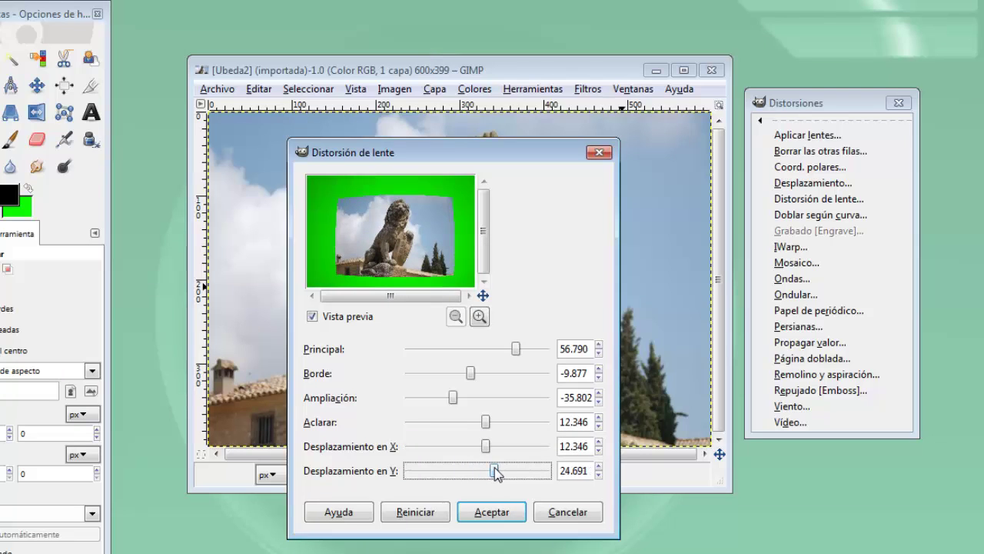
left_click_drag(516, 348, 527, 352)
mouse_move(470, 374)
left_mouse_down()
mouse_move(457, 373)
mouse_move(487, 374)
left_mouse_up()
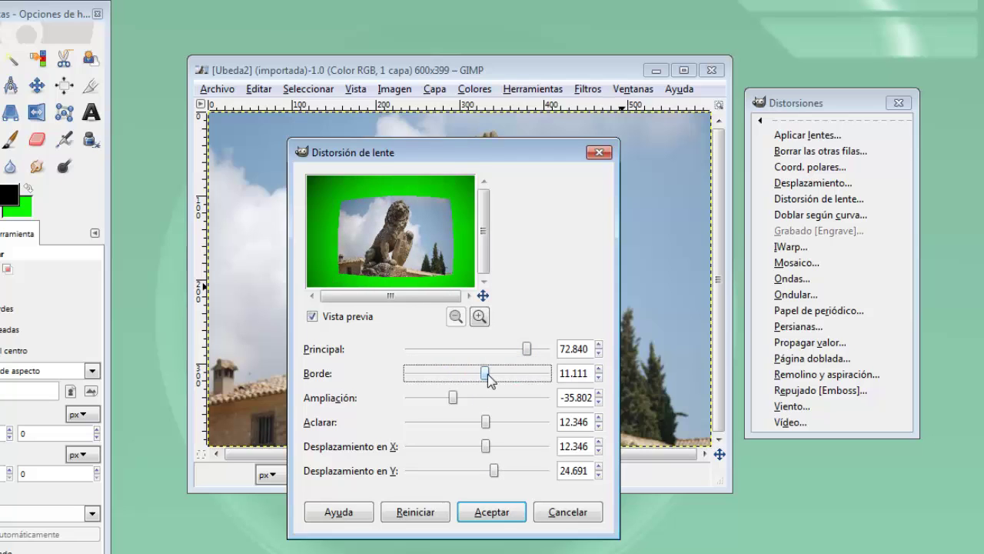
left_click(492, 512)
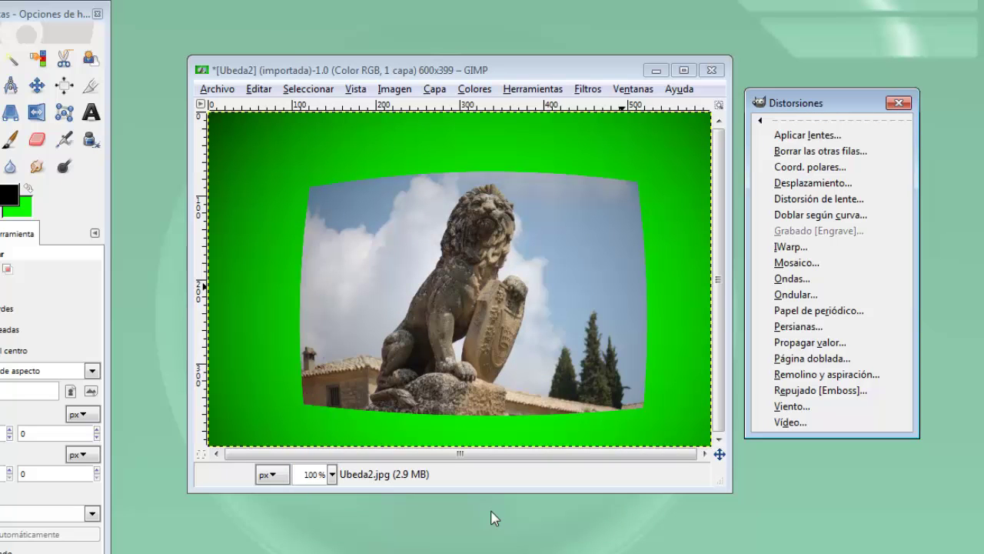
left_click(454, 79)
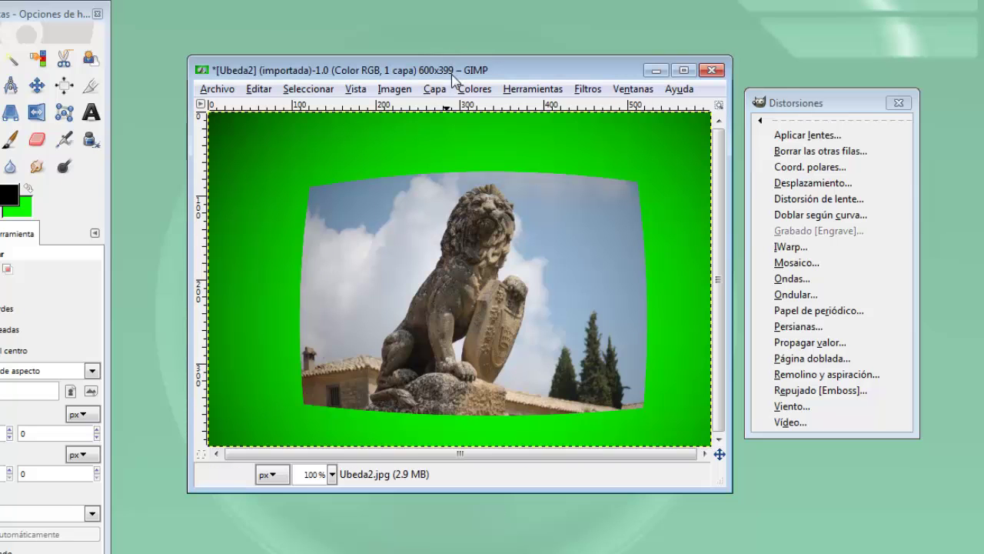
key("ctrl+z")
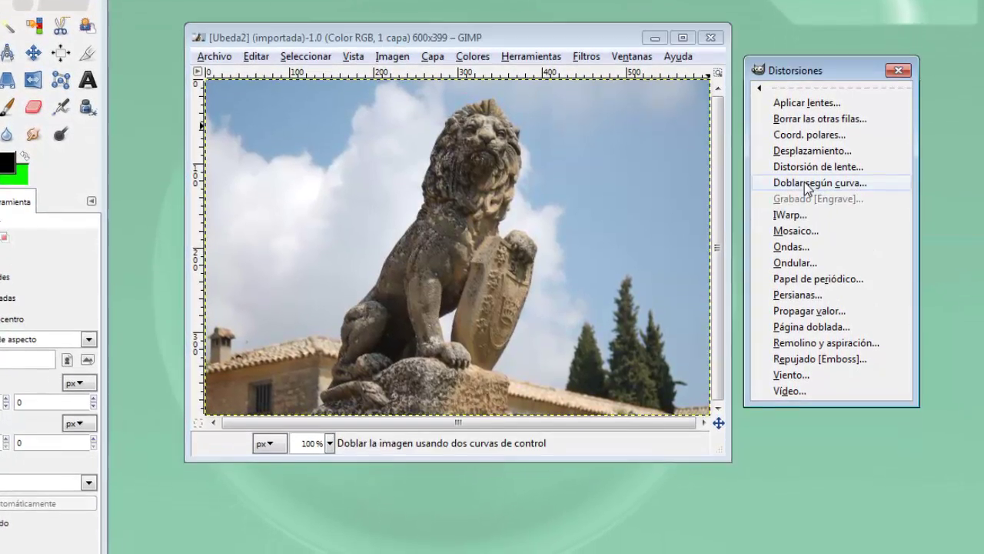
In Doblar según curva, bend the upper curve upward with automatic preview on
left_click(805, 214)
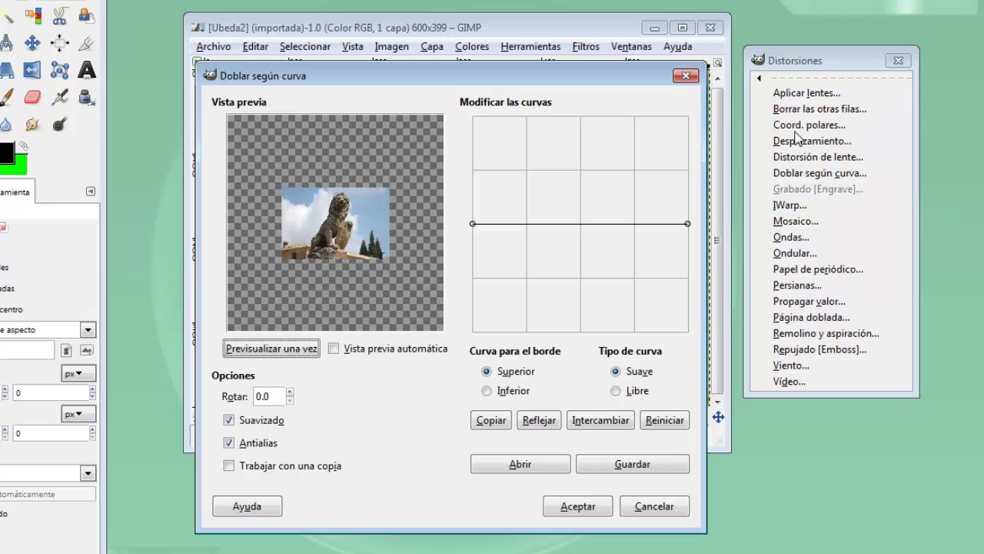
mouse_move(687, 225)
left_mouse_down()
mouse_move(680, 194)
mouse_move(583, 197)
left_mouse_up()
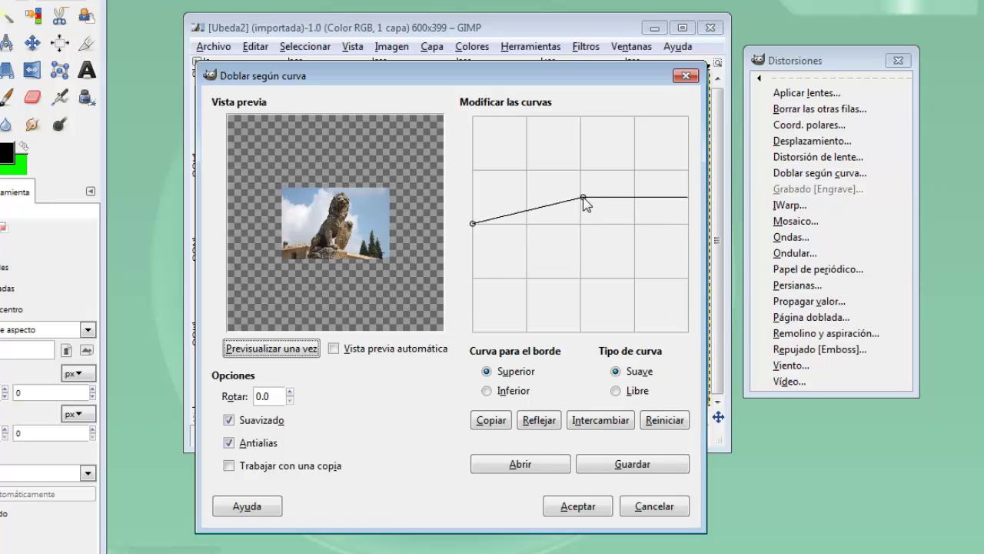
left_click_drag(472, 224, 534, 243)
left_click(334, 348)
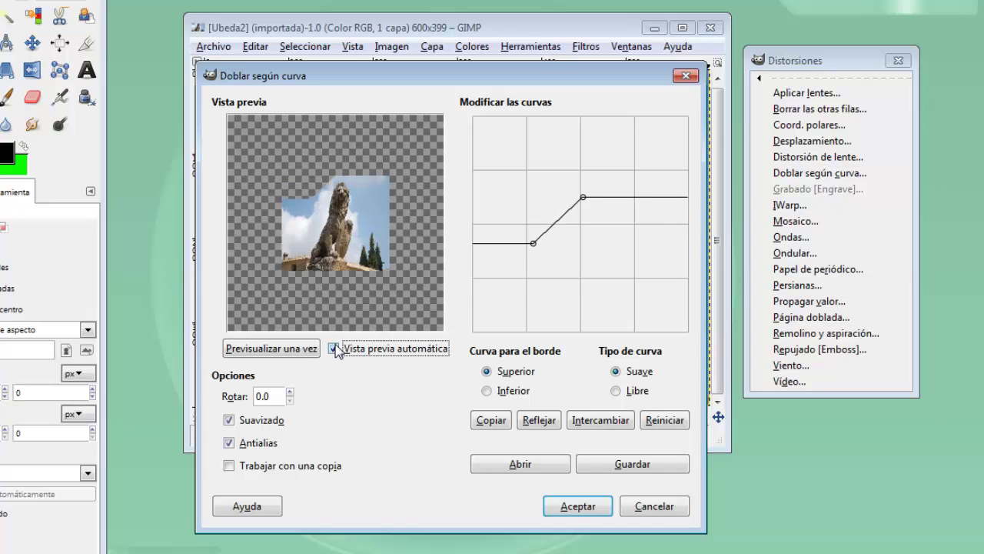
left_click_drag(583, 198, 631, 161)
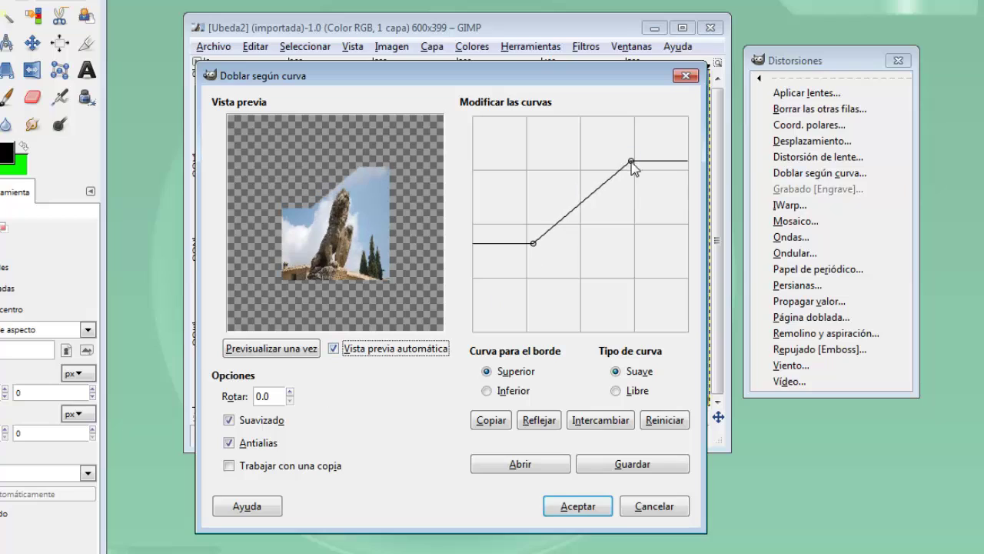
mouse_move(531, 245)
left_mouse_down()
mouse_move(536, 280)
mouse_move(531, 244)
left_mouse_up()
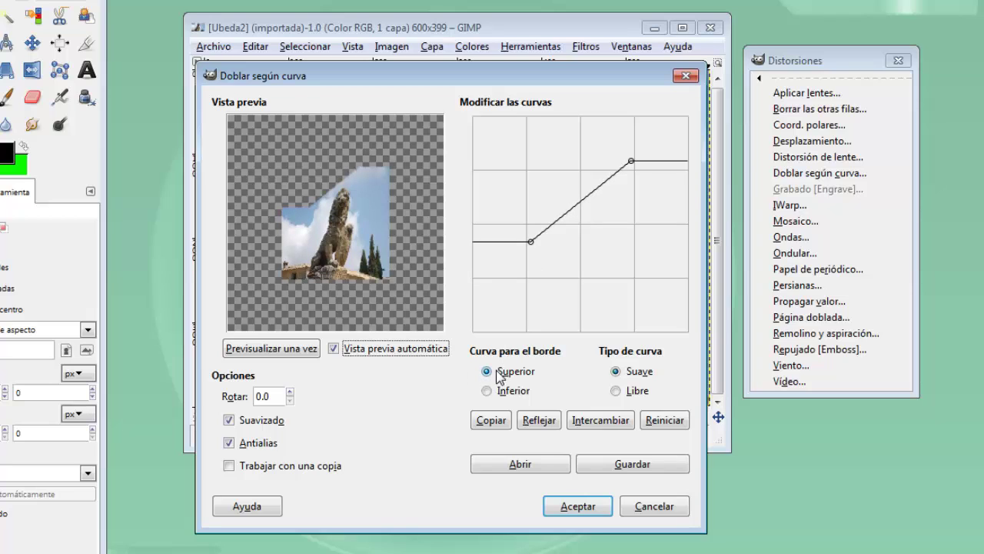
Reshape the lower border curve, finally drawing it freehand as a high hump
left_click(486, 391)
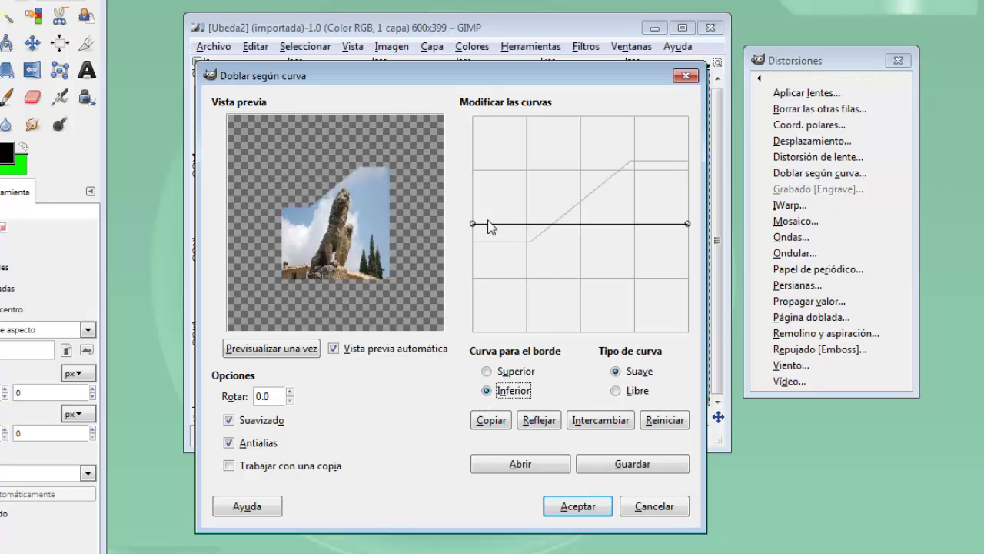
left_click_drag(473, 224, 475, 317)
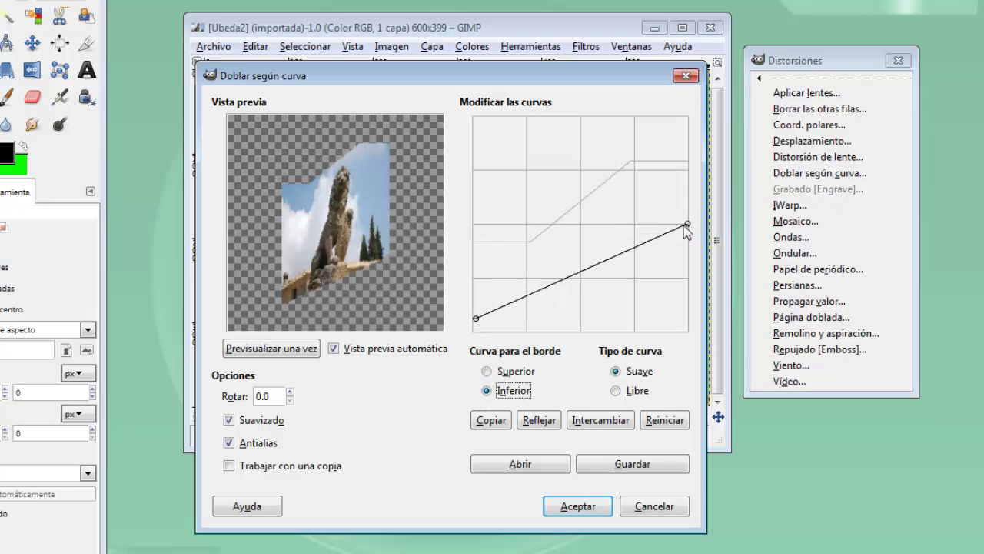
left_click_drag(685, 225, 674, 283)
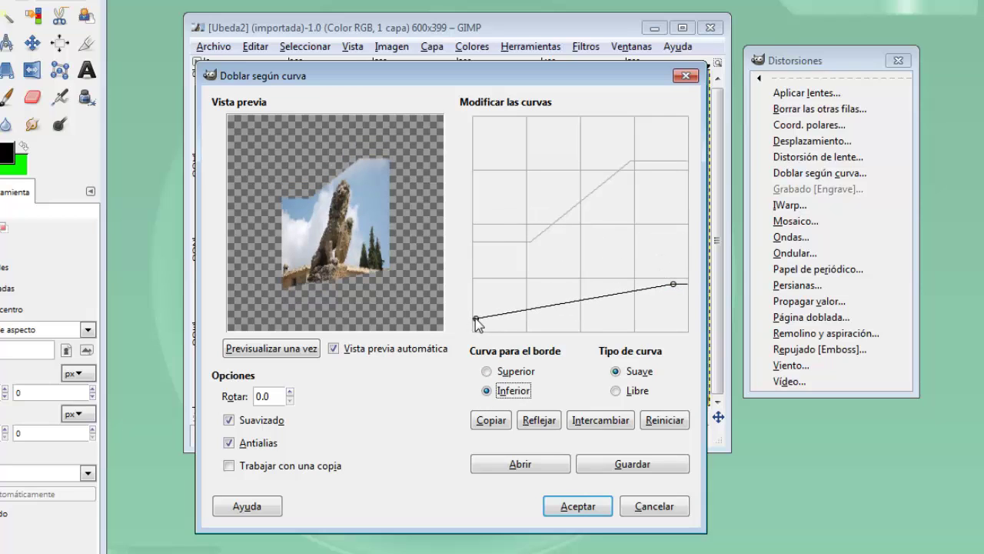
left_click_drag(476, 317, 478, 259)
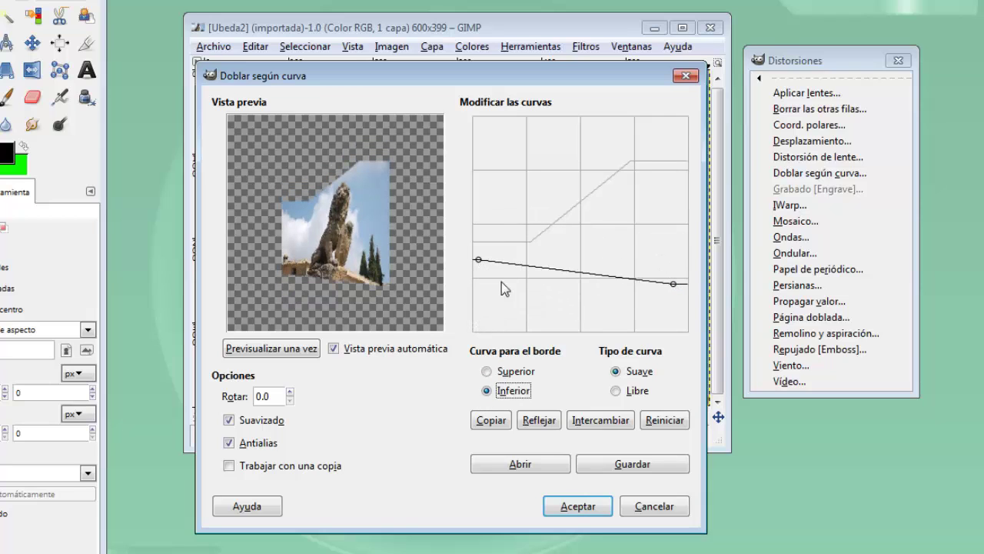
left_click(616, 391)
mouse_move(604, 315)
left_mouse_down()
mouse_move(597, 275)
mouse_move(578, 315)
mouse_move(589, 331)
left_mouse_up()
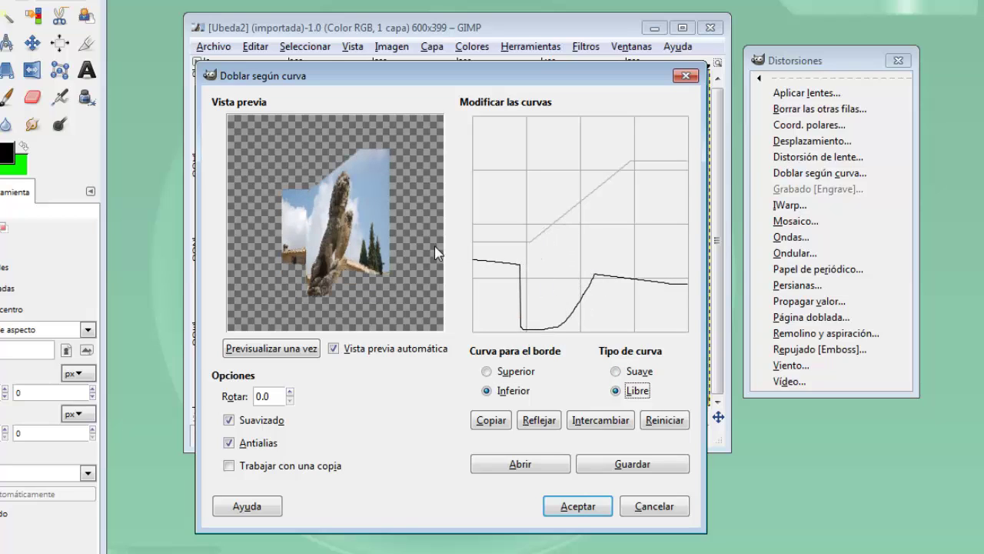
mouse_move(472, 243)
left_mouse_down()
mouse_move(529, 211)
mouse_move(567, 158)
mouse_move(633, 196)
mouse_move(650, 300)
mouse_move(661, 283)
left_mouse_up()
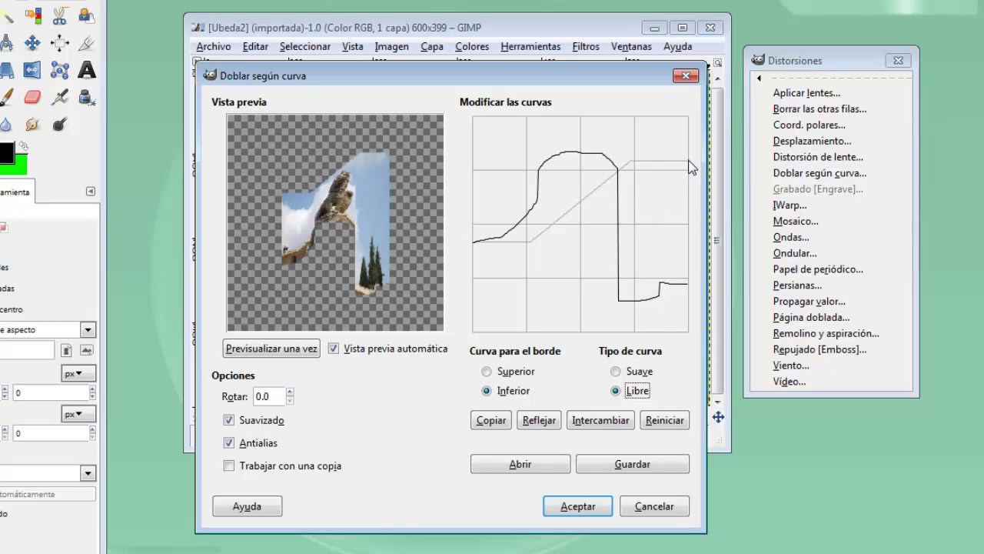
Draw the upper border freehand as a high arch, apply the bend, then undo it
left_click(486, 370)
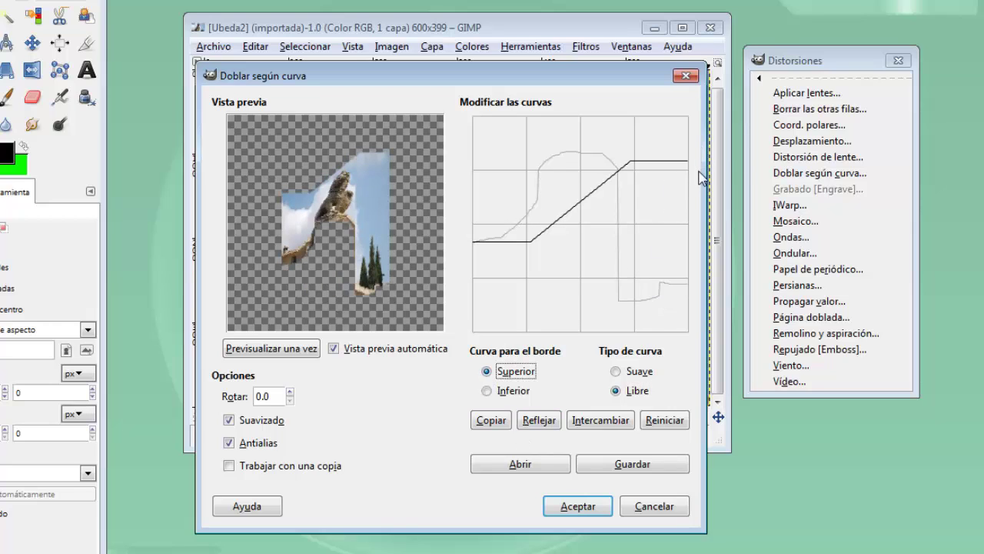
mouse_move(686, 165)
left_mouse_down()
mouse_move(626, 138)
mouse_move(530, 143)
mouse_move(471, 164)
left_mouse_up()
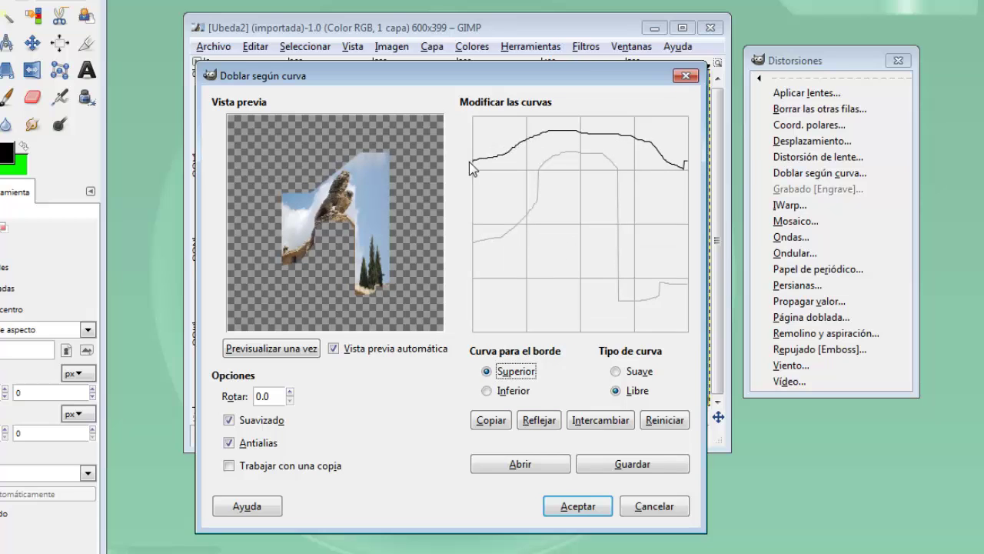
left_click(567, 506)
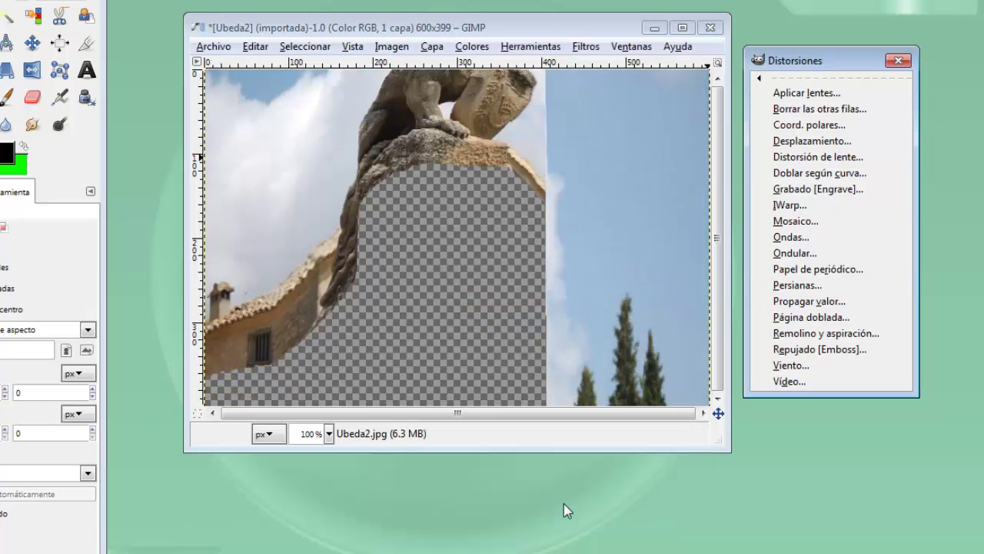
left_click(714, 309)
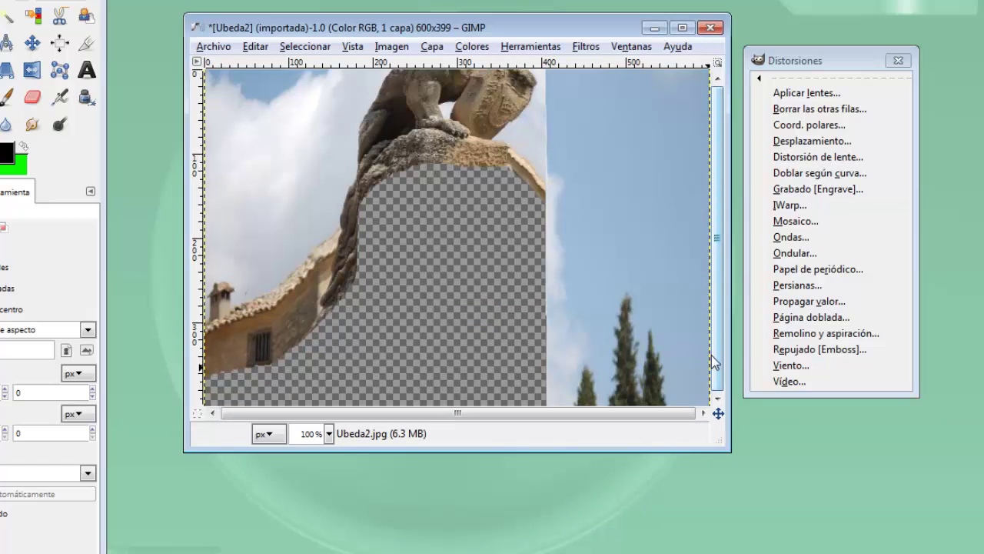
key("ctrl+z")
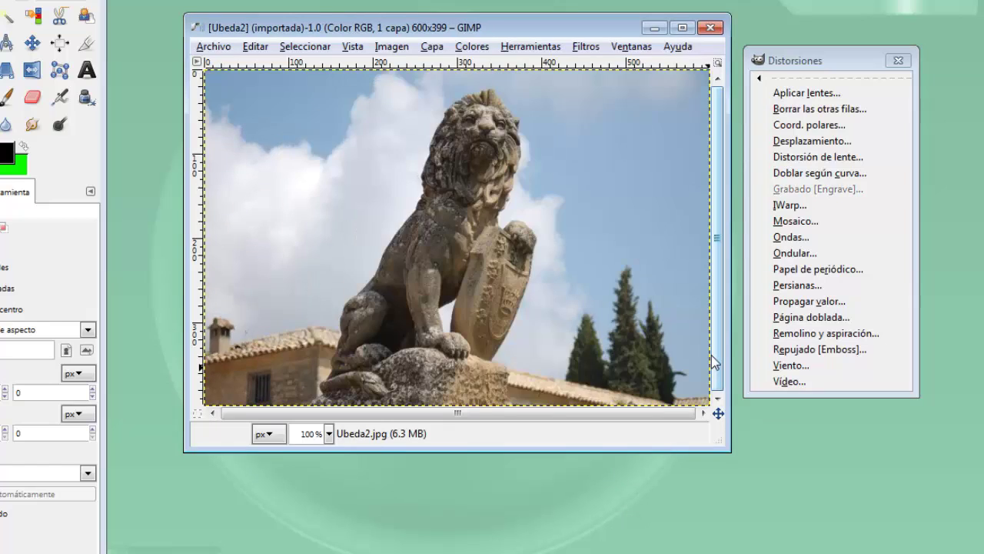
In IWarp, push the lion's shield out of shape and enlarge its head
left_click(790, 206)
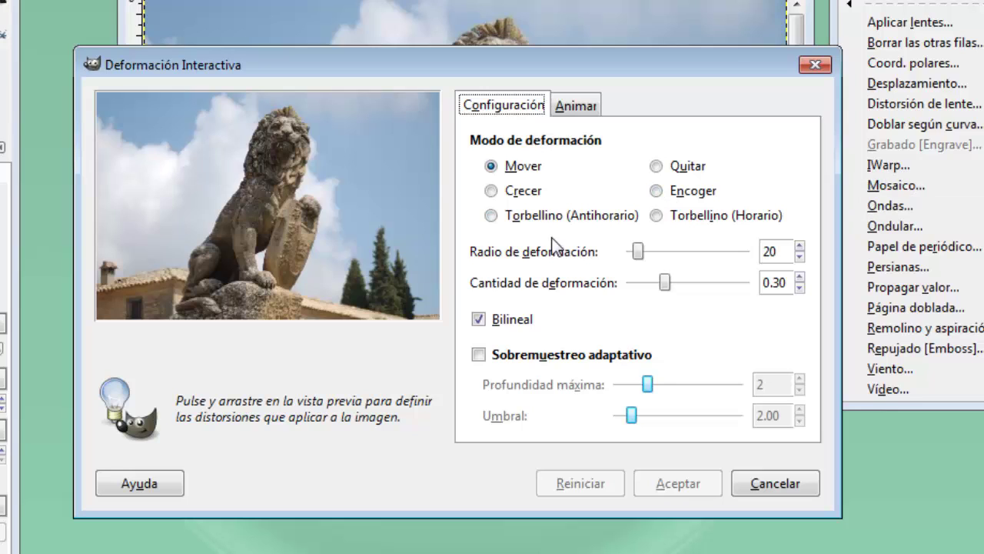
left_click(495, 170)
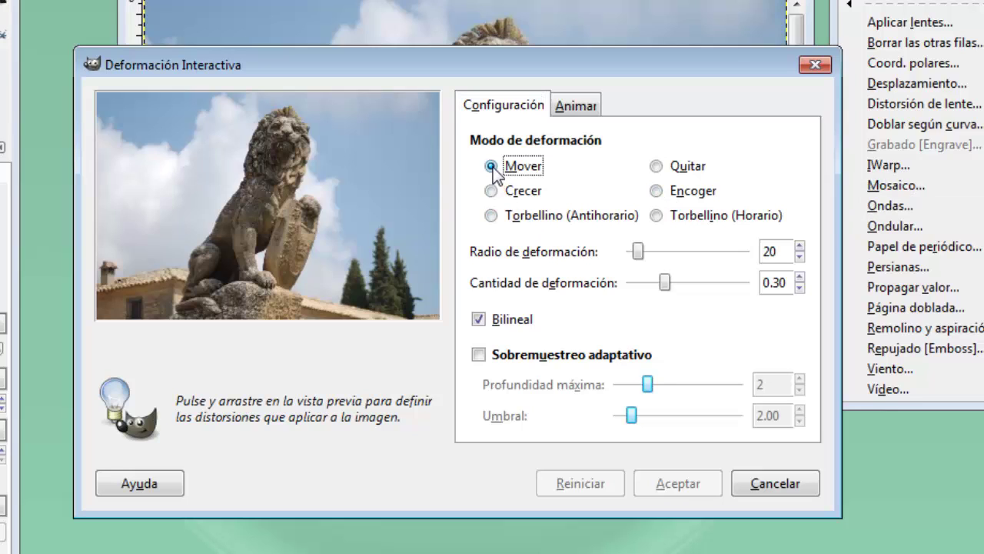
left_click_drag(299, 245, 338, 197)
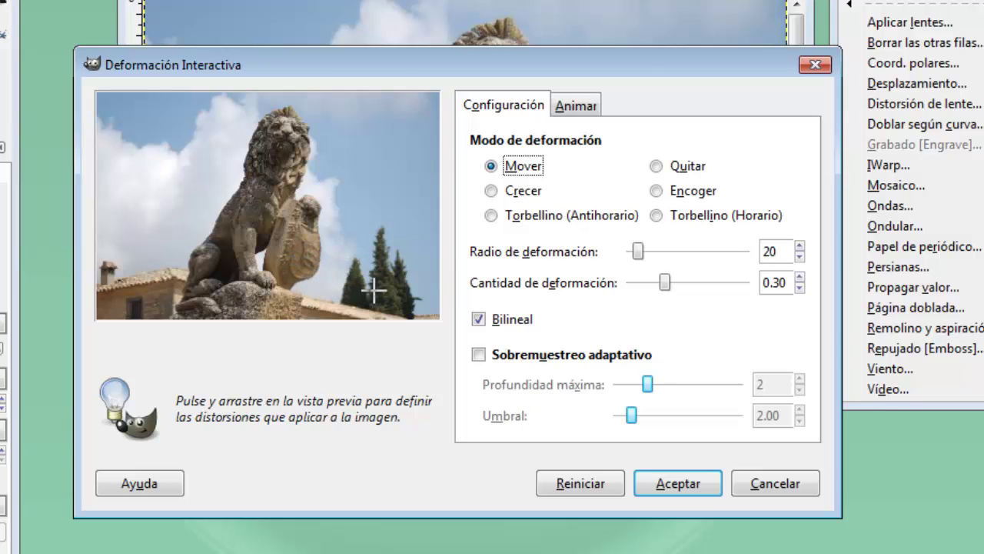
left_click(492, 190)
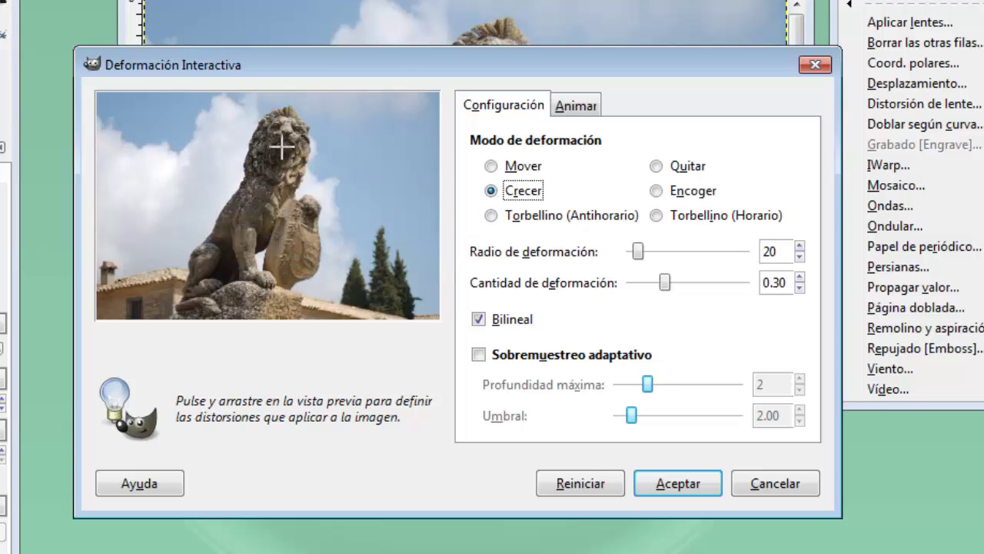
left_click_drag(283, 127, 277, 121)
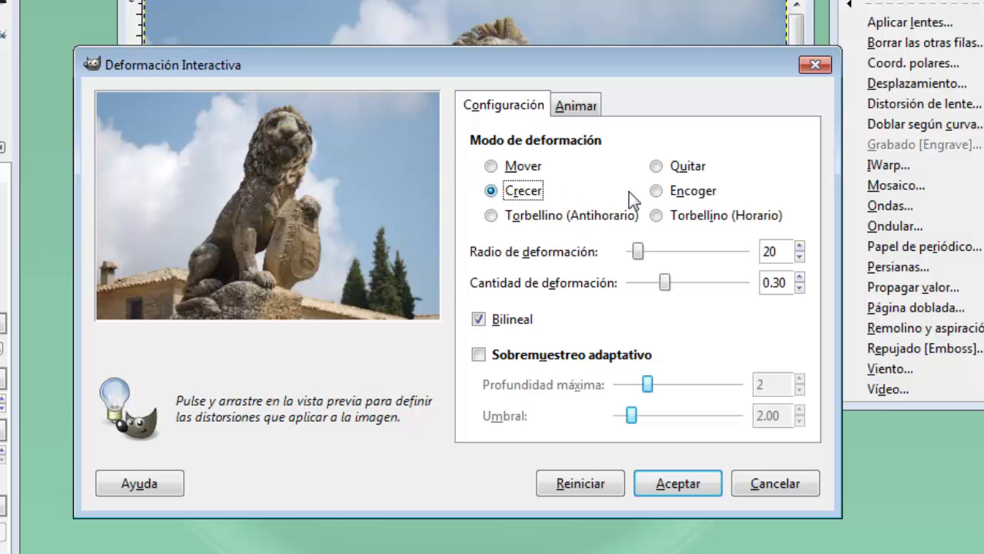
Shrink the paw, leg and base, swirl the shield counter-clockwise, and apply the warp
left_click(657, 190)
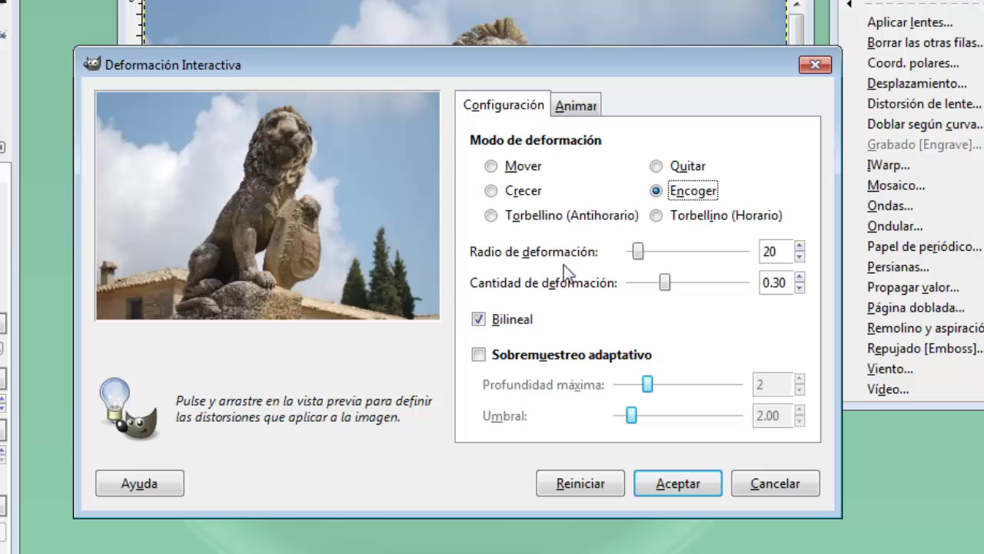
left_click_drag(249, 275, 218, 285)
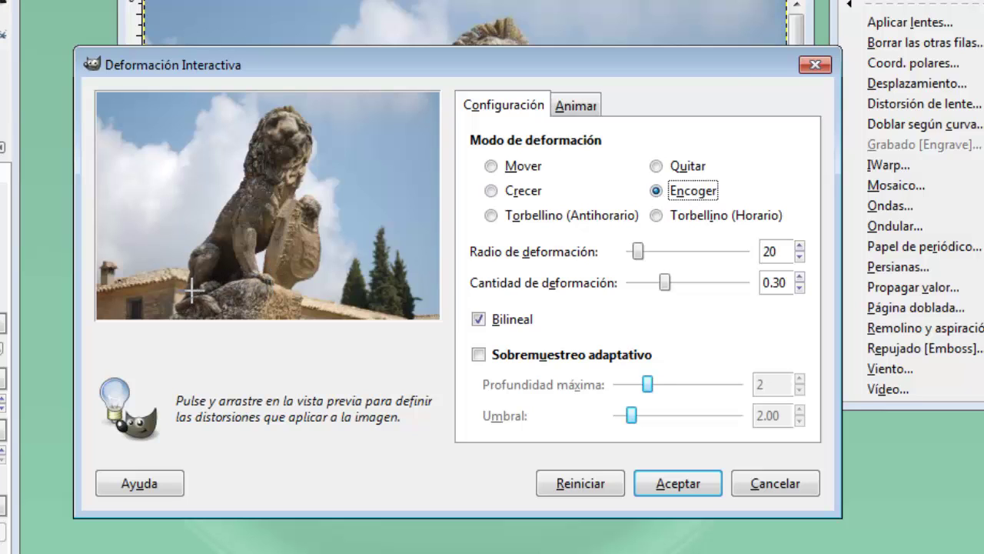
mouse_move(218, 286)
left_mouse_down()
mouse_move(206, 254)
mouse_move(201, 281)
left_mouse_up()
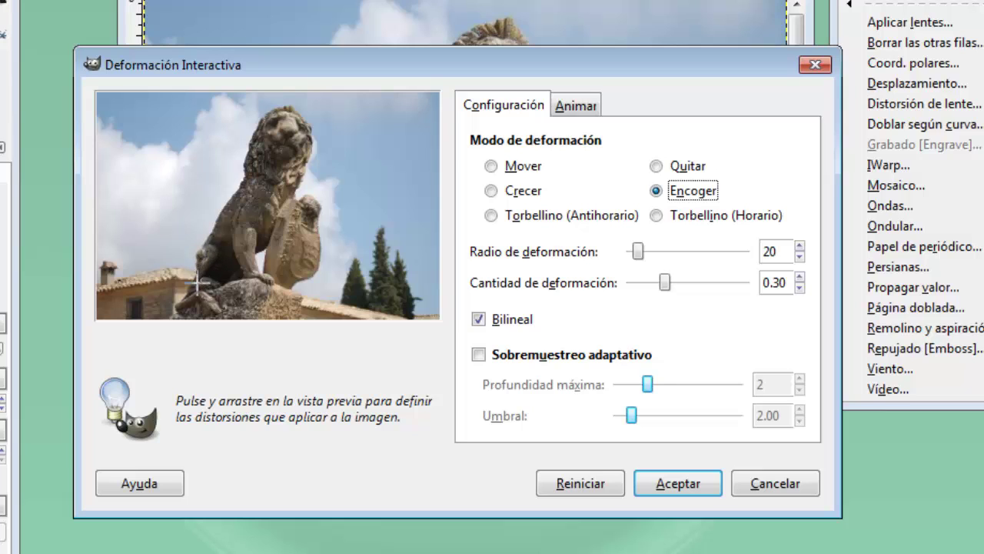
left_click(492, 216)
left_click_drag(311, 217, 332, 213)
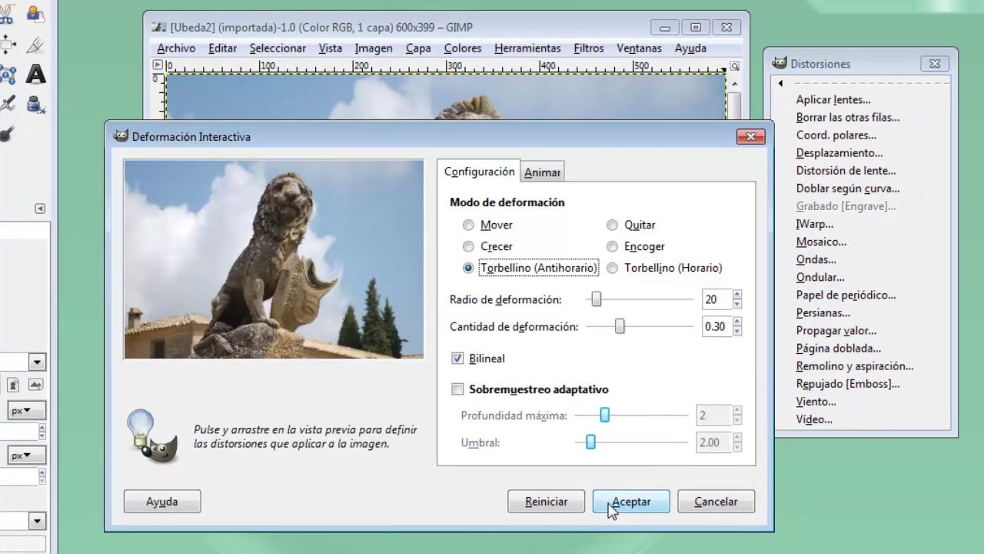
left_click(611, 499)
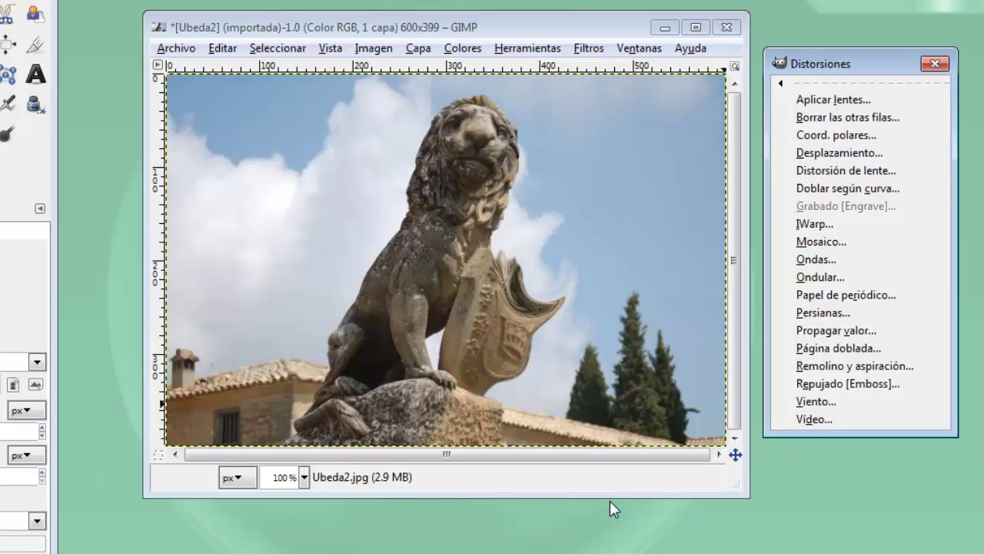
left_click(411, 30)
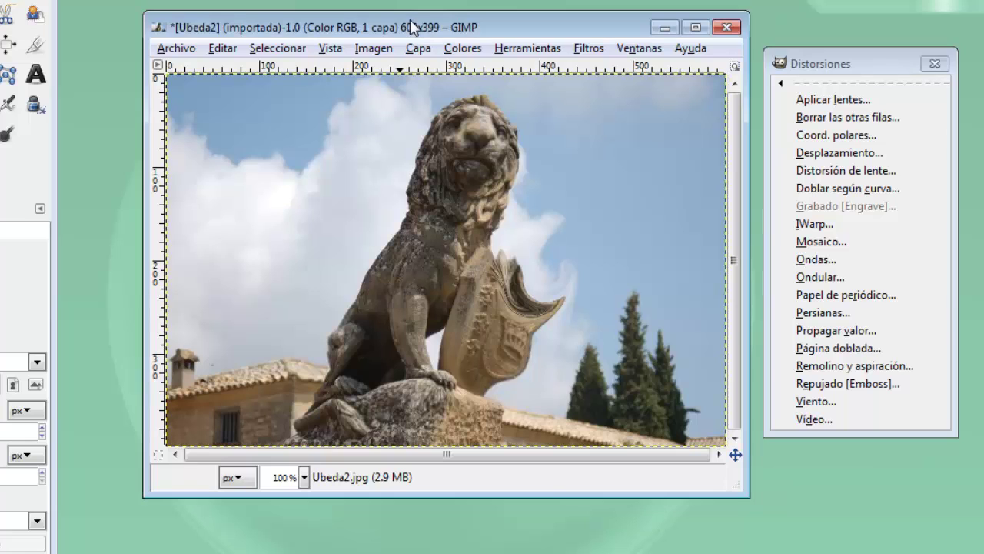
key("ctrl+z")
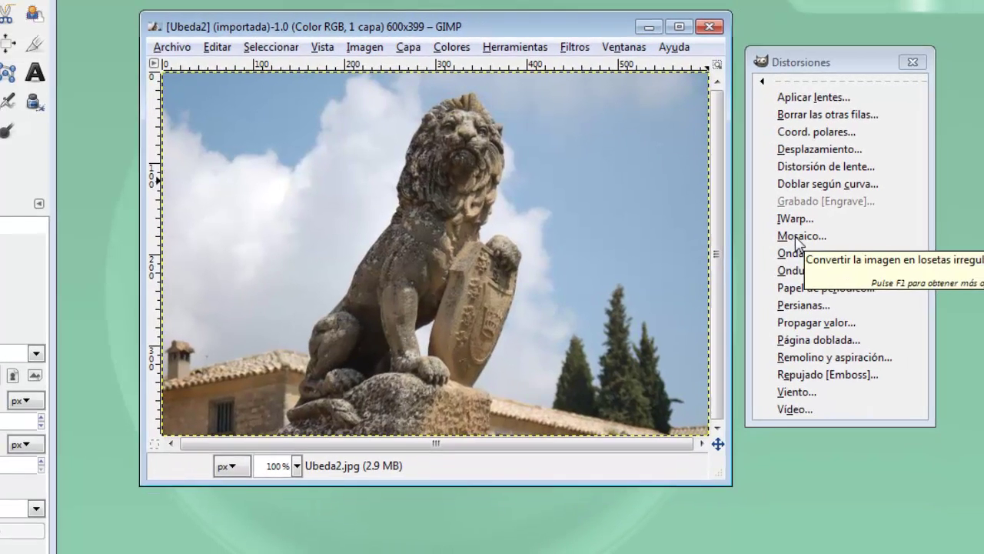
left_click(816, 242)
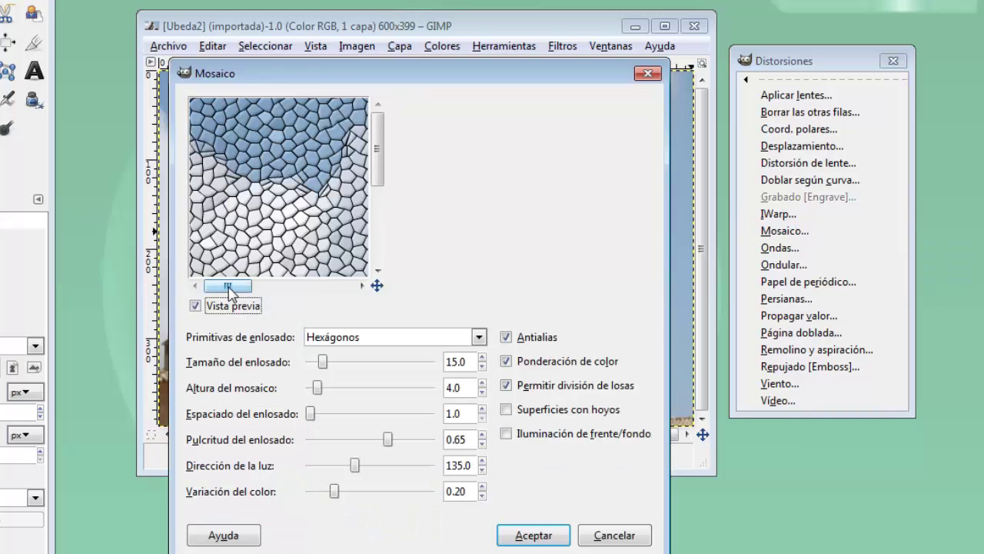
left_click_drag(231, 286, 268, 291)
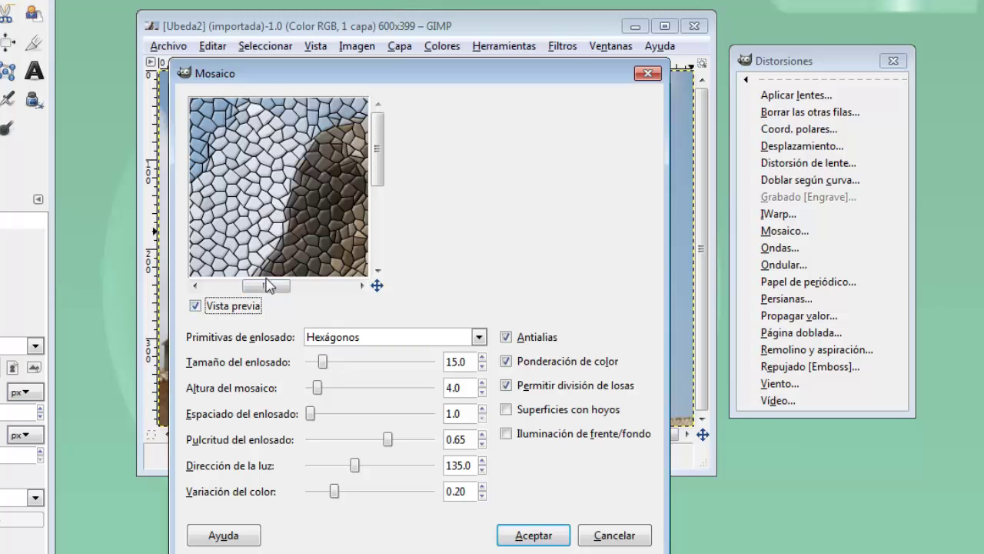
left_click_drag(268, 286, 290, 288)
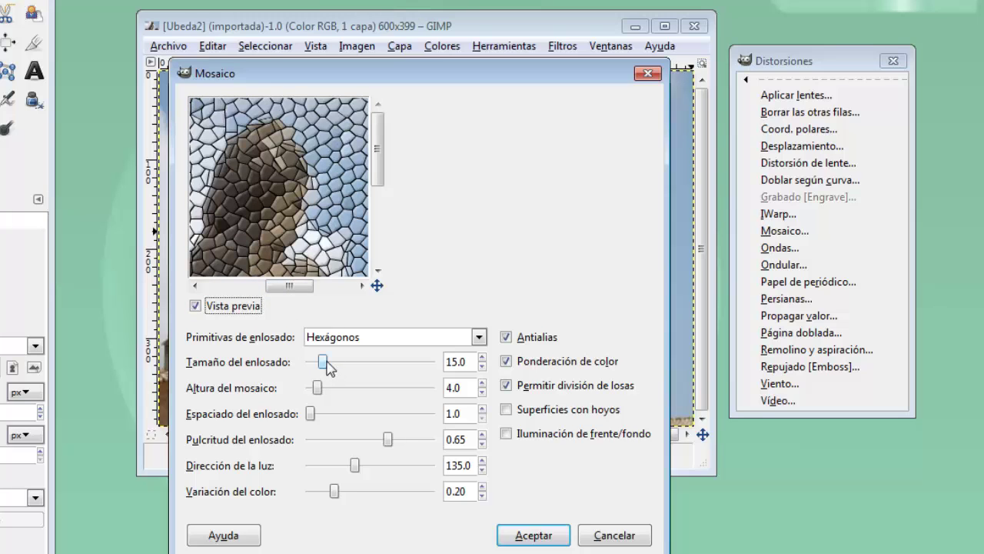
mouse_move(324, 361)
left_mouse_down()
mouse_move(368, 366)
mouse_move(317, 360)
mouse_move(339, 388)
mouse_move(309, 389)
mouse_move(321, 389)
mouse_move(310, 415)
left_mouse_up()
left_click_drag(386, 439, 381, 439)
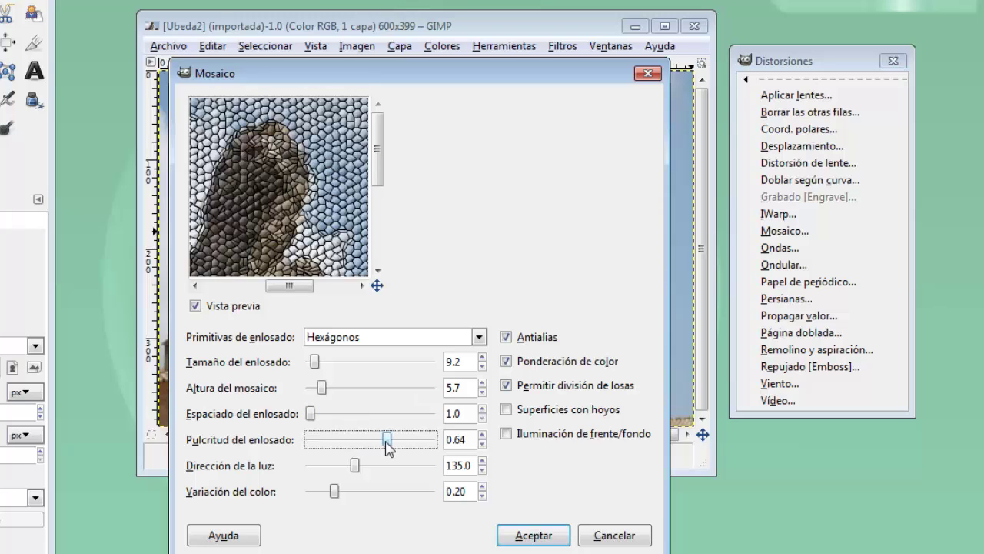
left_click(517, 536)
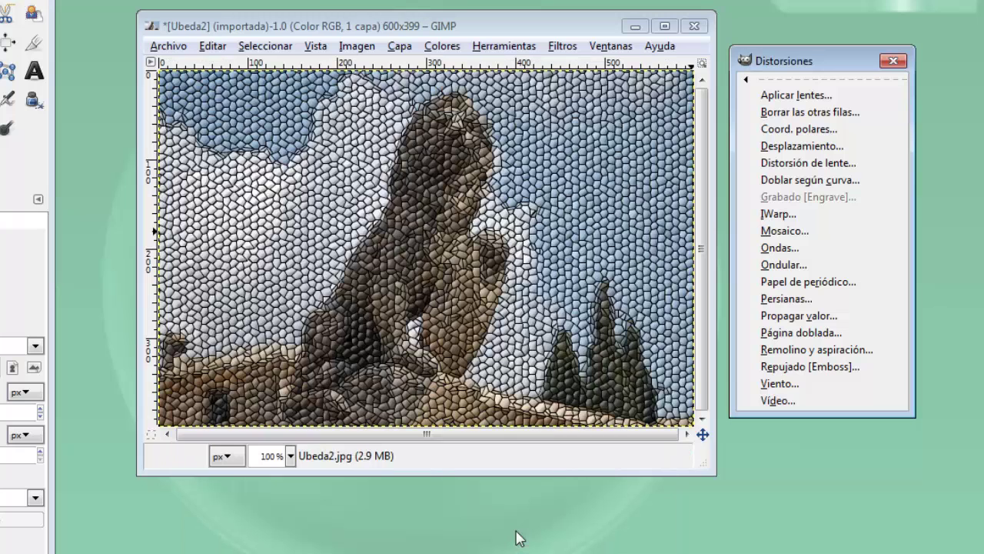
left_click(421, 32)
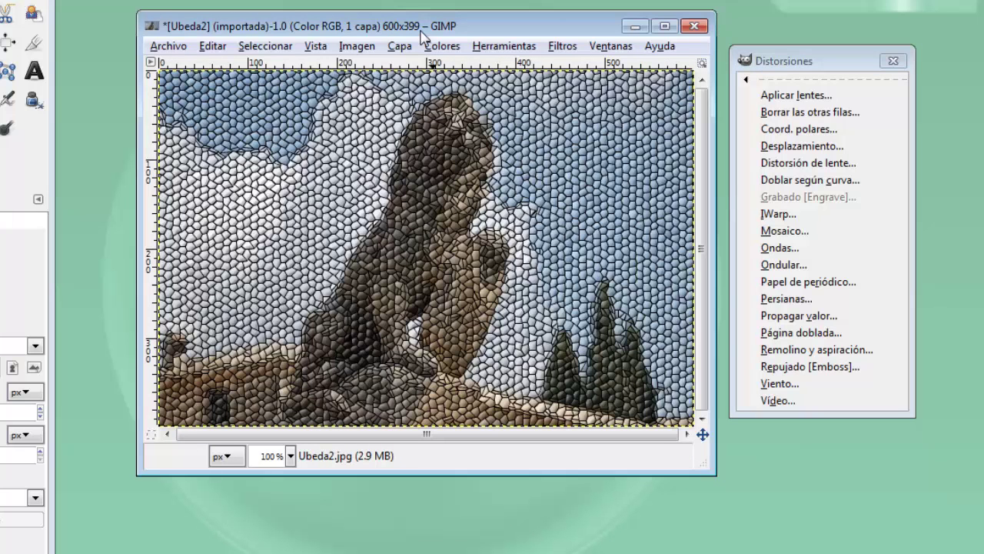
key("ctrl+z")
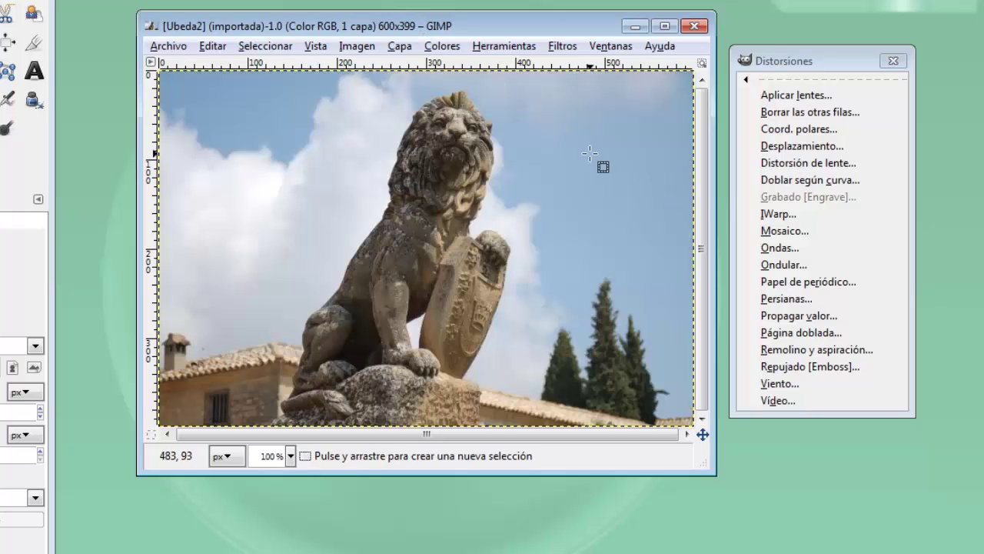
Apply Ondas with amplitude 10 and wavelength 10, then undo it
left_click(776, 247)
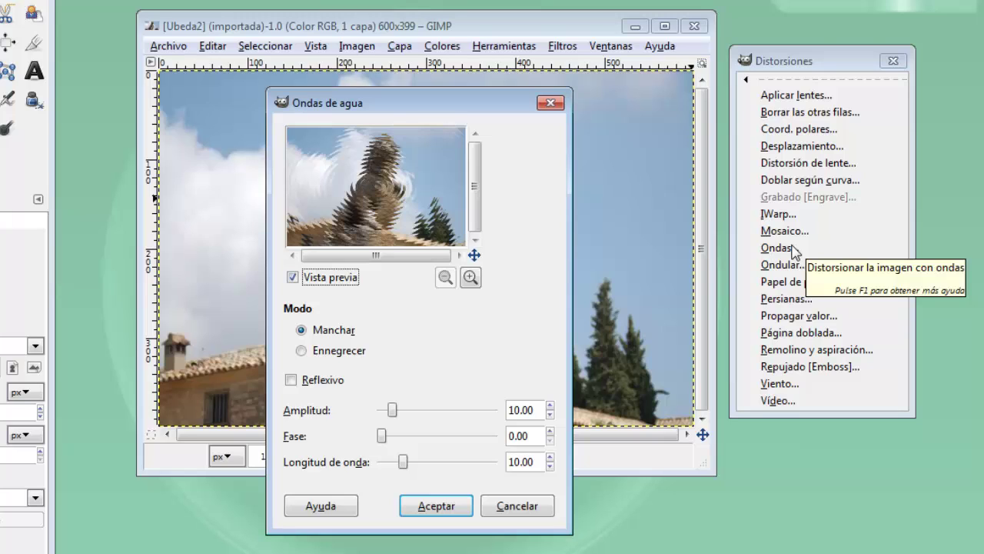
left_click(425, 507)
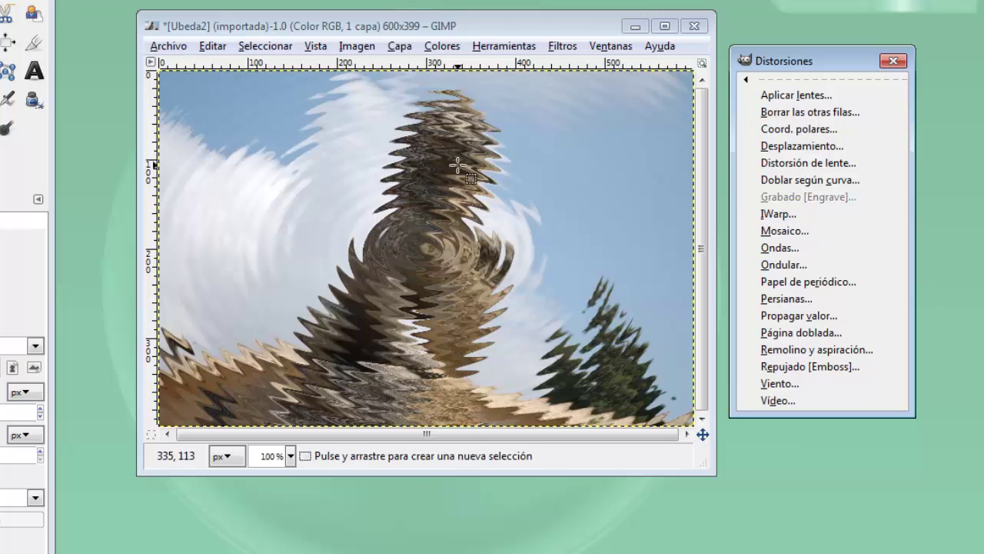
left_click(418, 30)
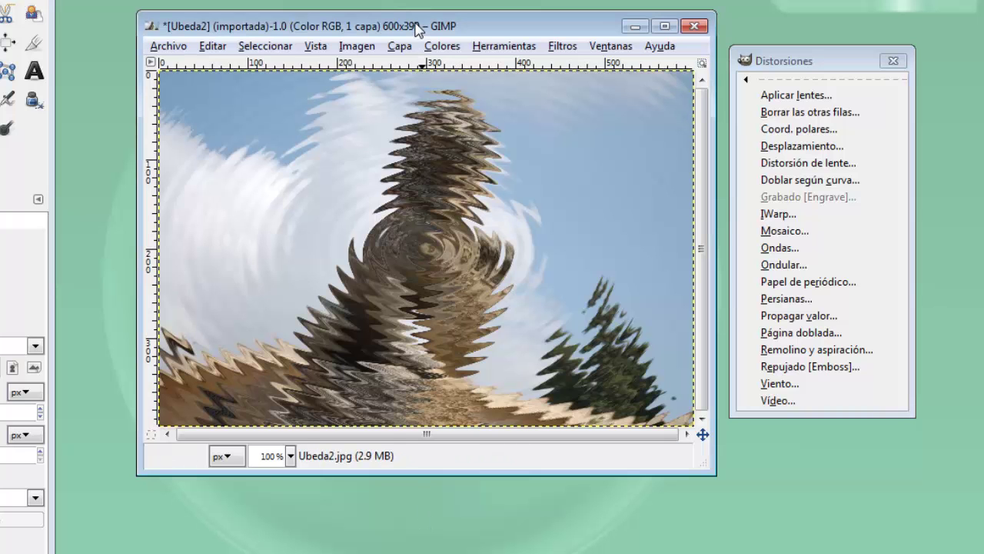
key("ctrl+z")
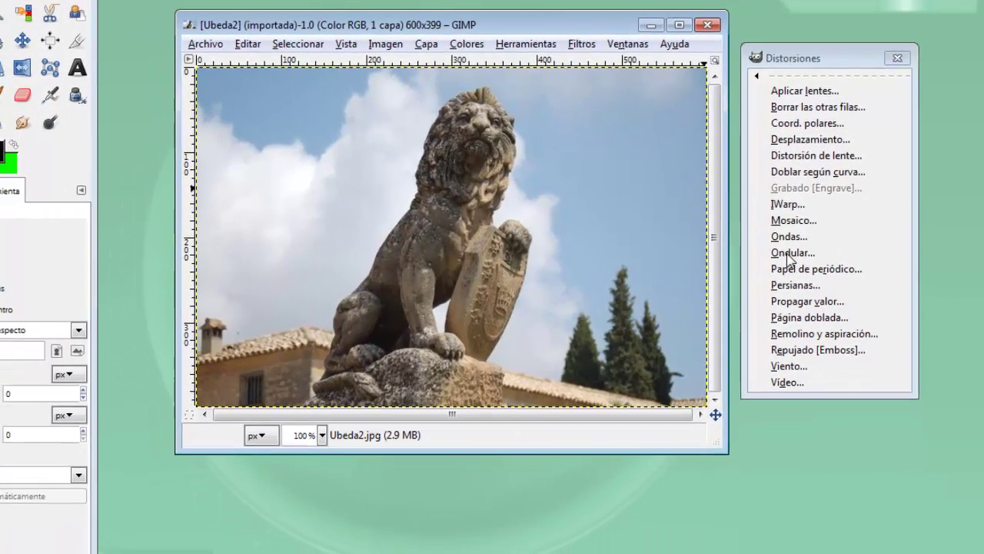
Apply Ondular with period 20 and amplitude 5, undo it, and bring up Papel de periódico
left_click(784, 266)
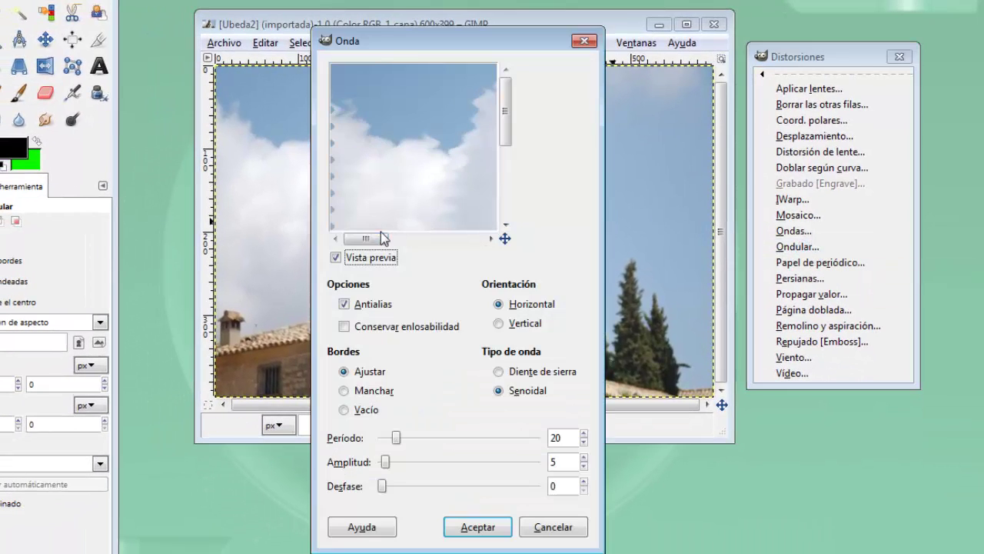
left_click_drag(375, 238, 428, 244)
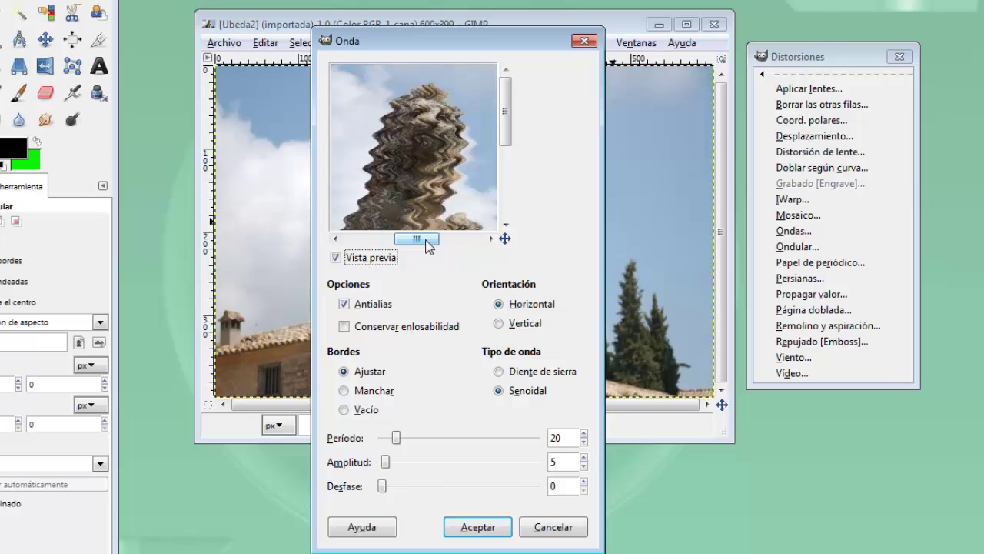
left_click(475, 527)
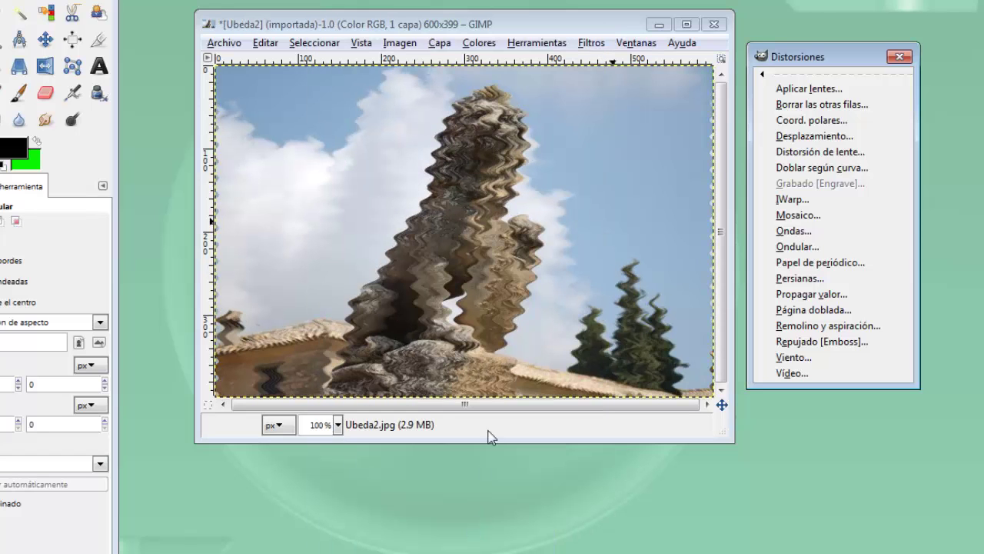
left_click(460, 25)
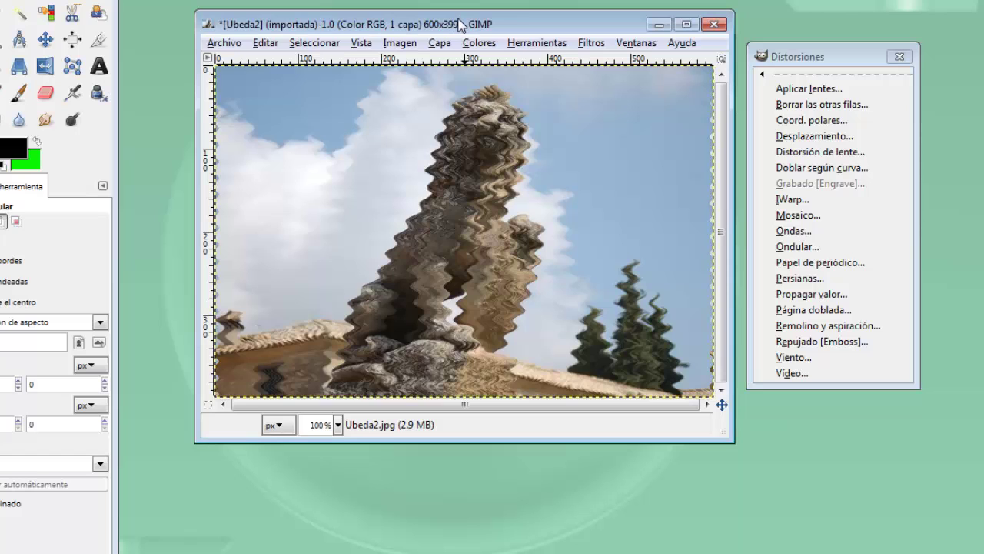
key("ctrl+z")
left_click(813, 265)
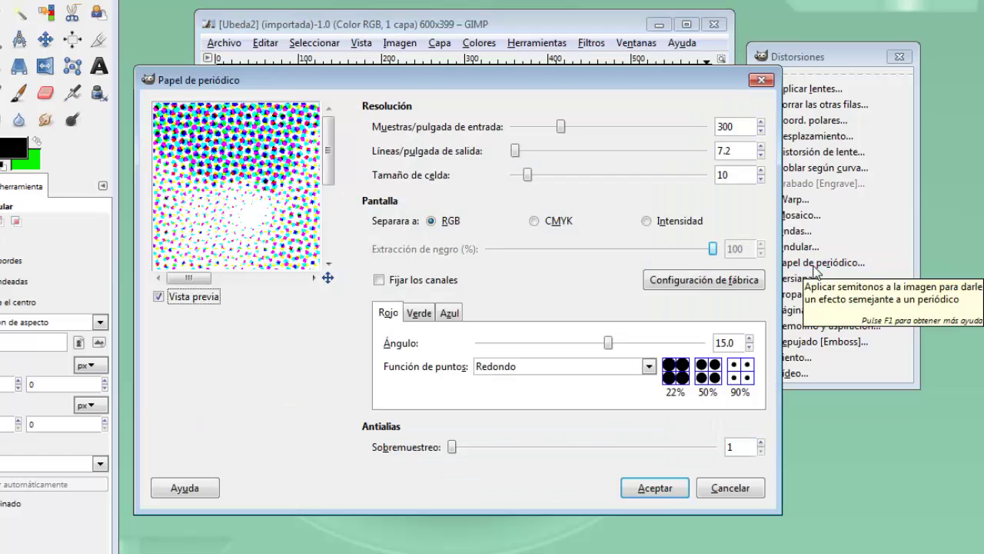
Apply a Papel de periódico halftone with more output lines and 445 samples per inch, then undo it
left_click_drag(189, 279, 234, 281)
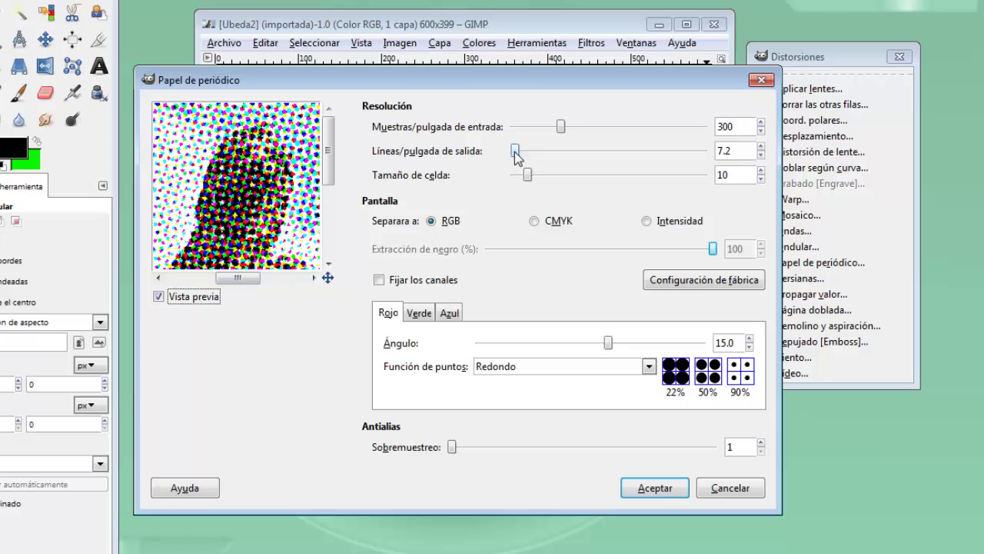
mouse_move(515, 151)
left_mouse_down()
mouse_move(529, 152)
mouse_move(544, 128)
mouse_move(610, 130)
left_mouse_up()
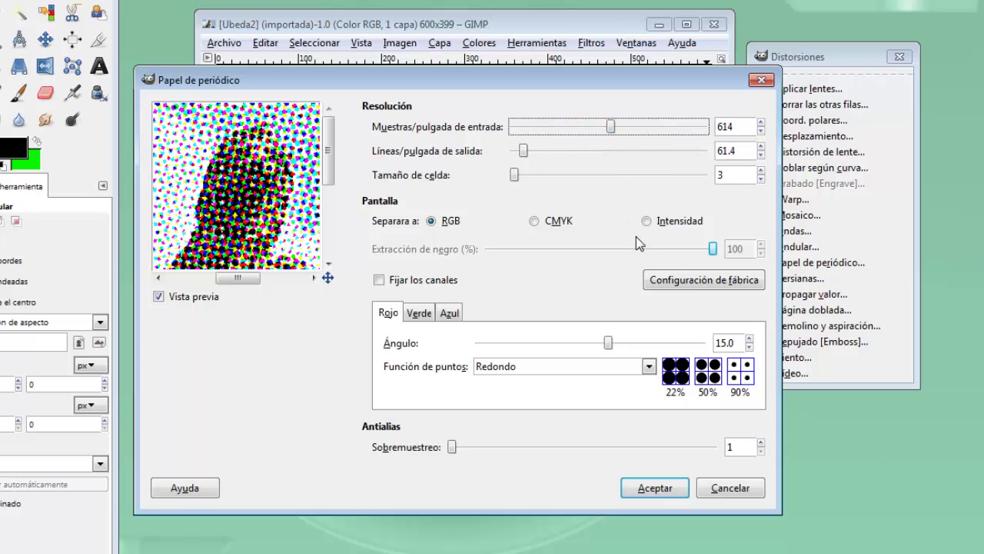
left_click(419, 313)
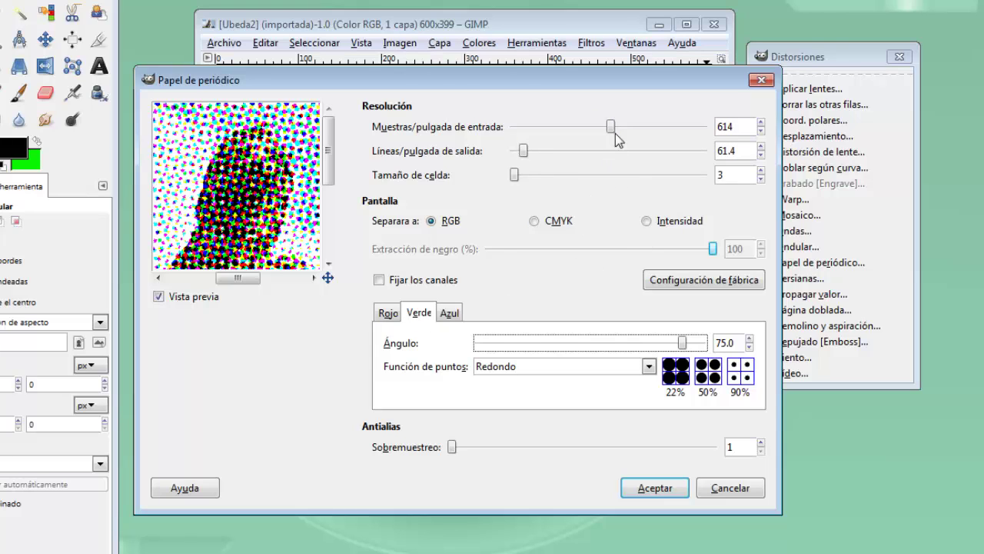
left_click_drag(613, 131, 584, 131)
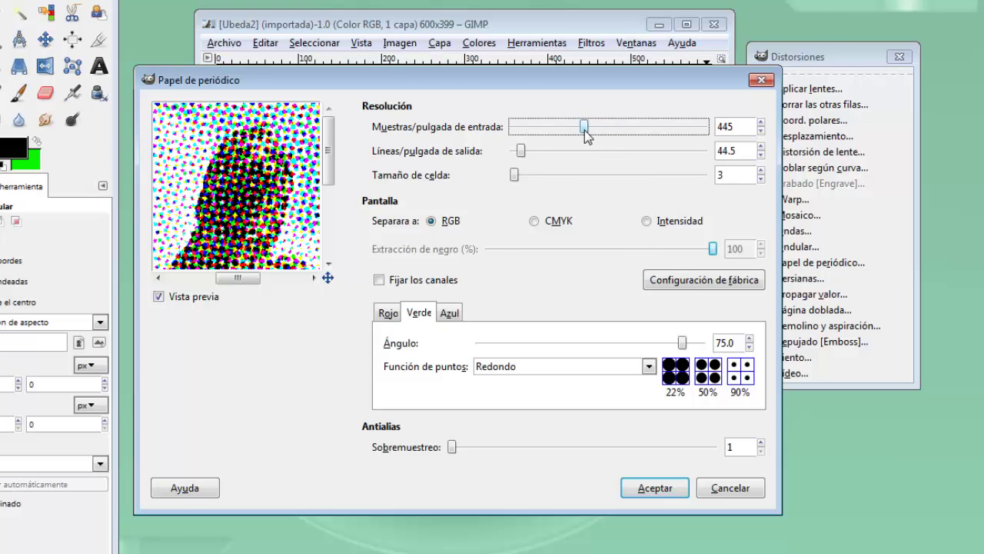
left_click(642, 492)
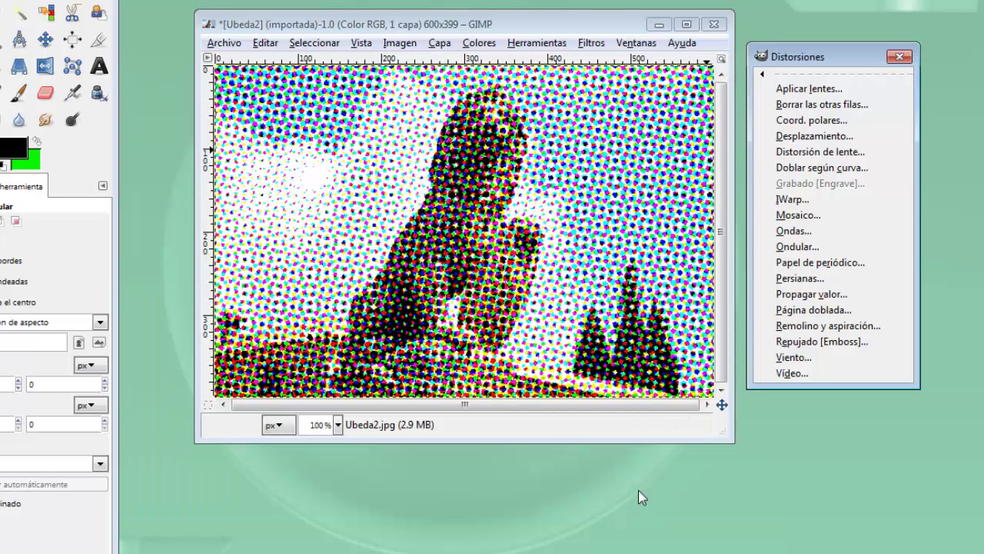
left_click(477, 28)
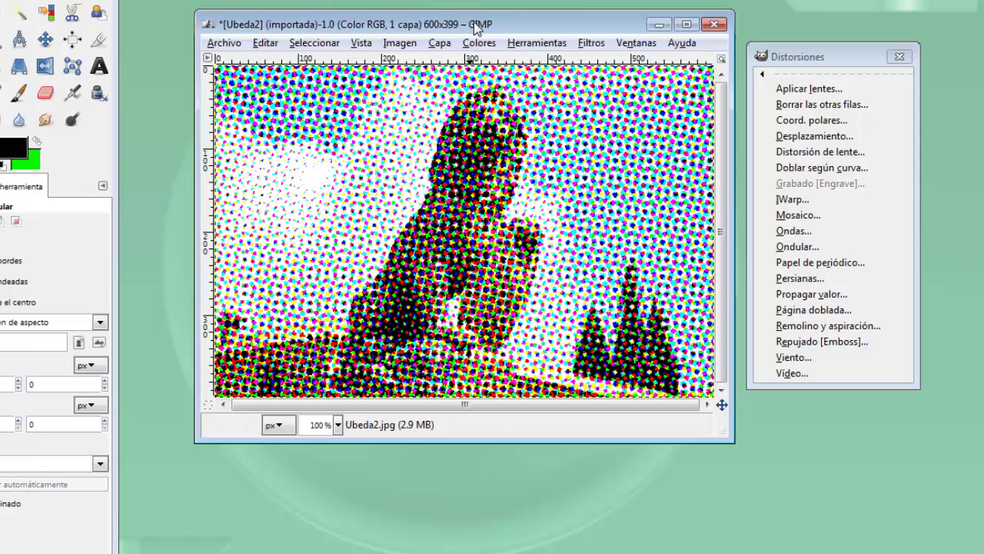
key("ctrl+z")
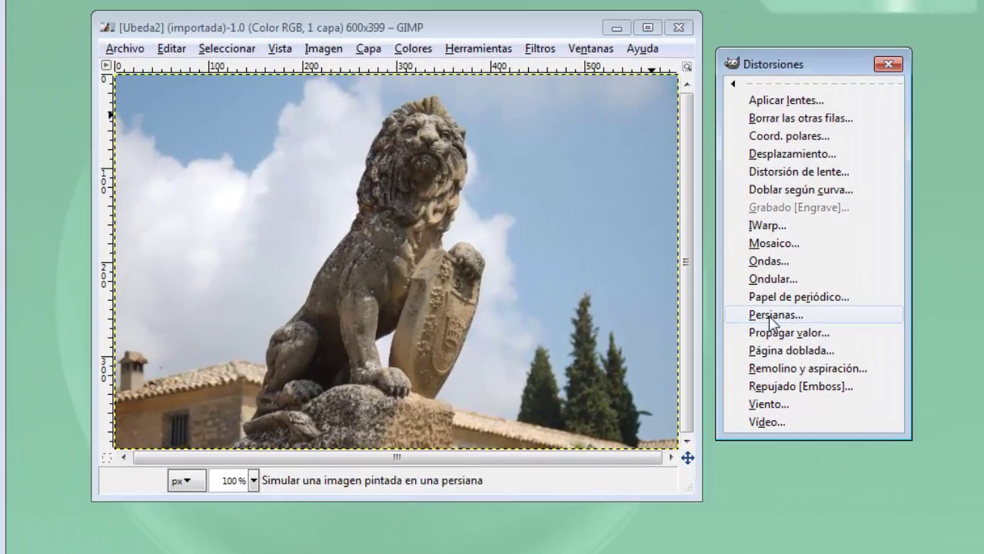
Apply horizontal Persianas with displacement 38 and 27 segments, then undo it
left_click(799, 279)
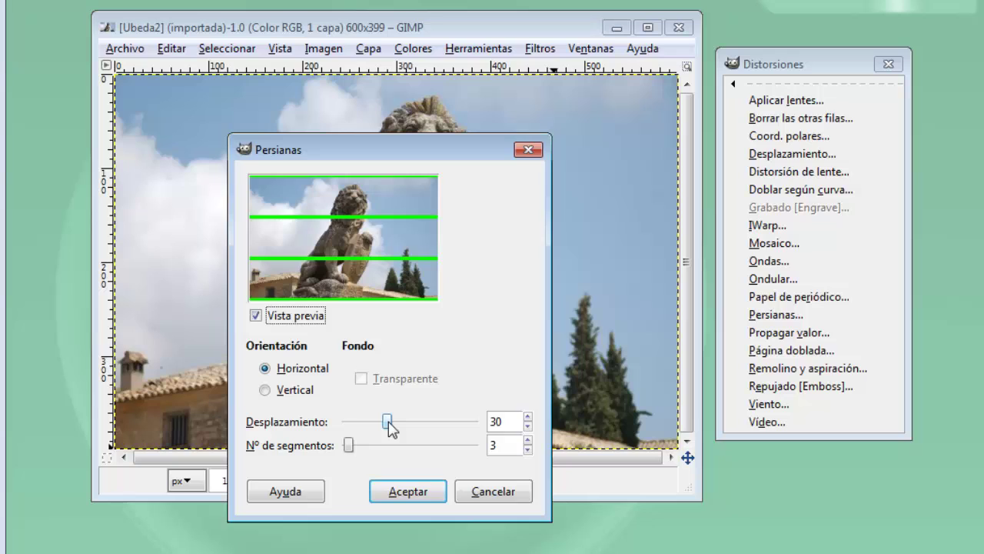
mouse_move(388, 423)
left_mouse_down()
mouse_move(410, 422)
mouse_move(399, 422)
left_mouse_up()
mouse_move(348, 445)
left_mouse_down()
mouse_move(395, 446)
mouse_move(379, 445)
left_mouse_up()
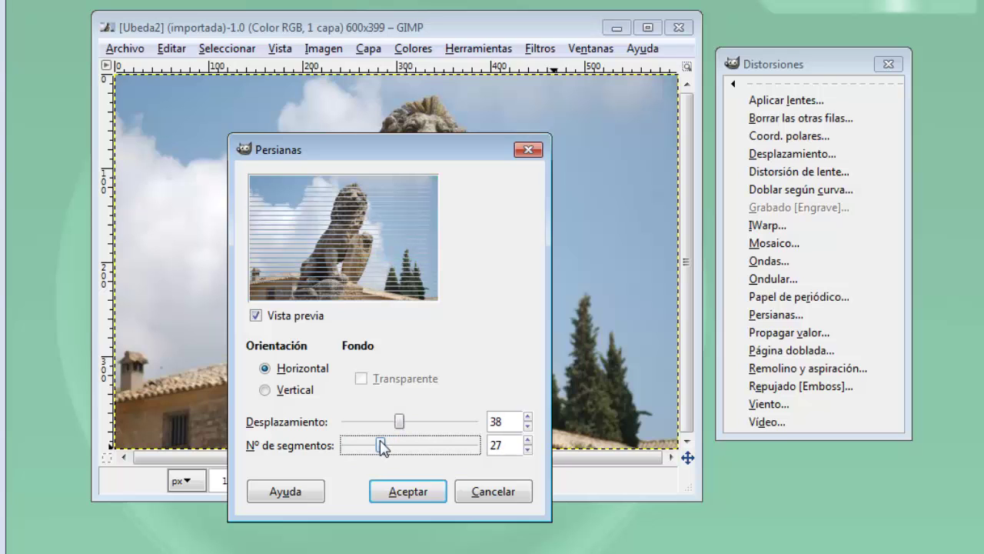
left_click(265, 390)
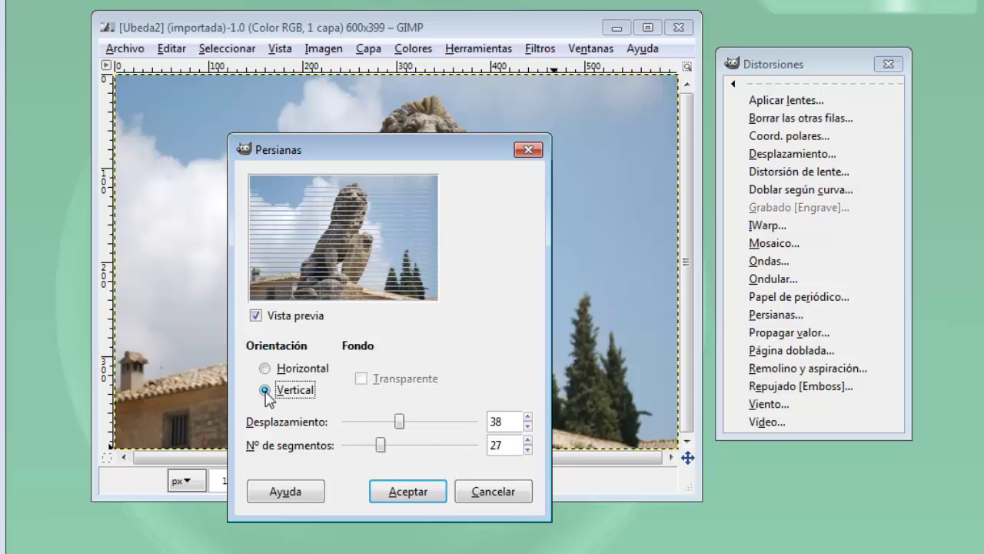
left_click(265, 369)
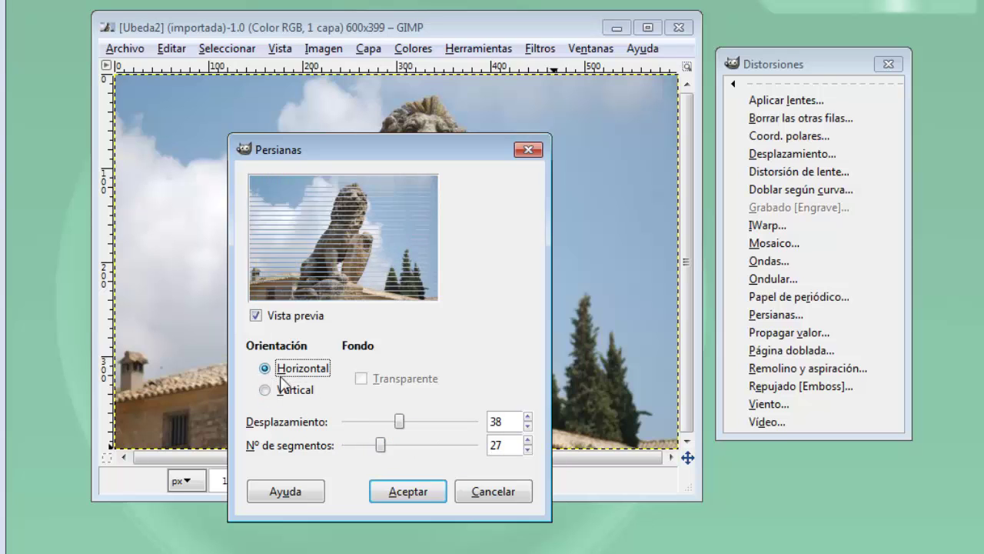
left_click(395, 491)
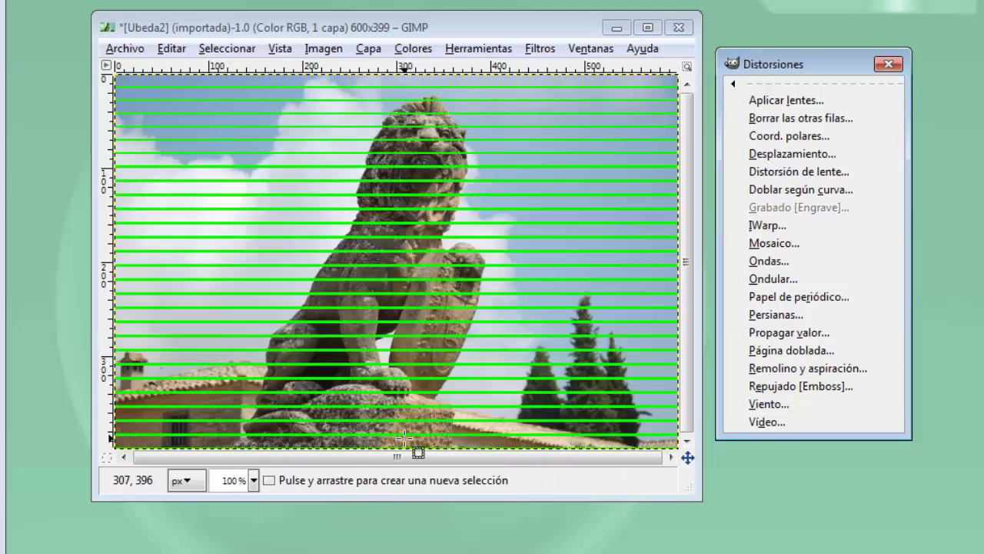
left_click(445, 24)
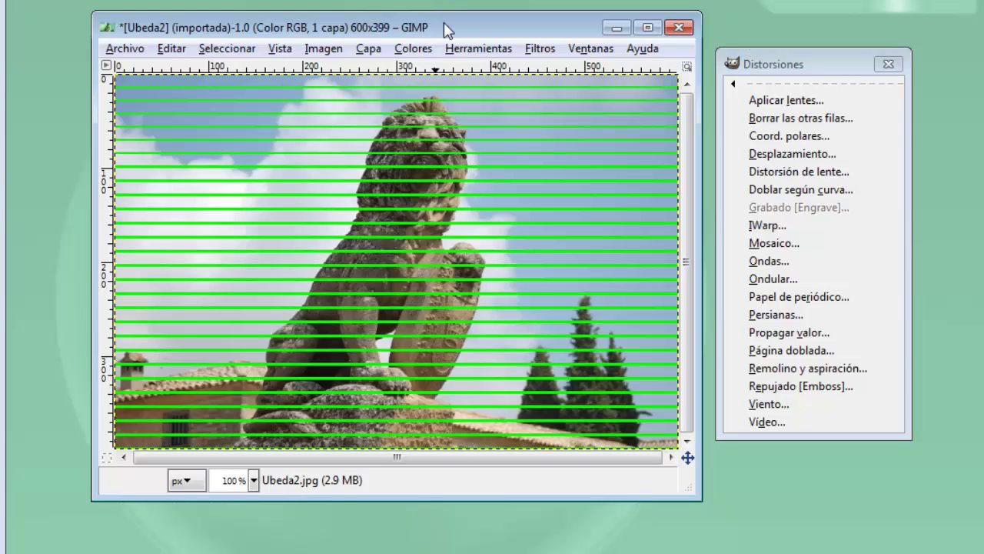
key("ctrl+z")
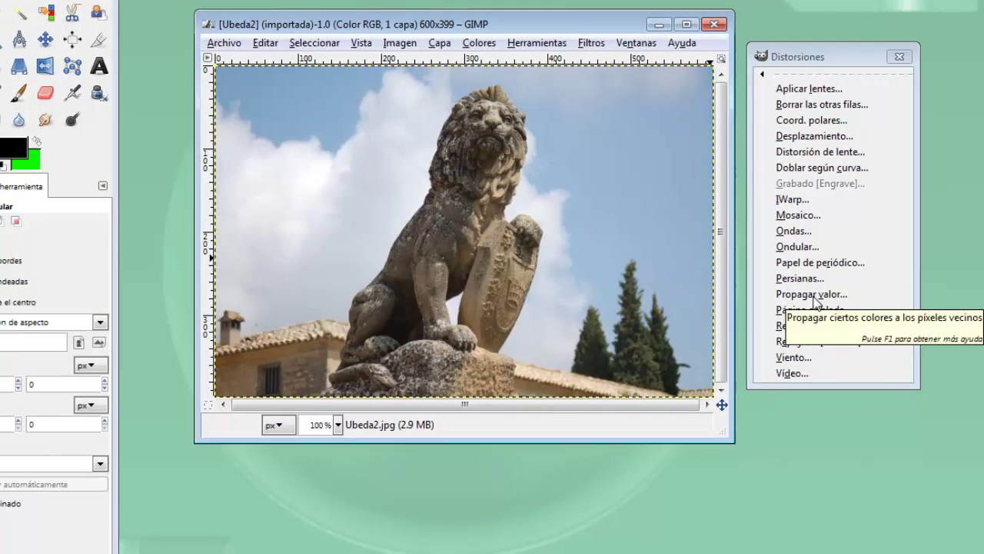
Apply Propagar valor in Más blanco mode to the lion photo, then undo it
left_click(815, 295)
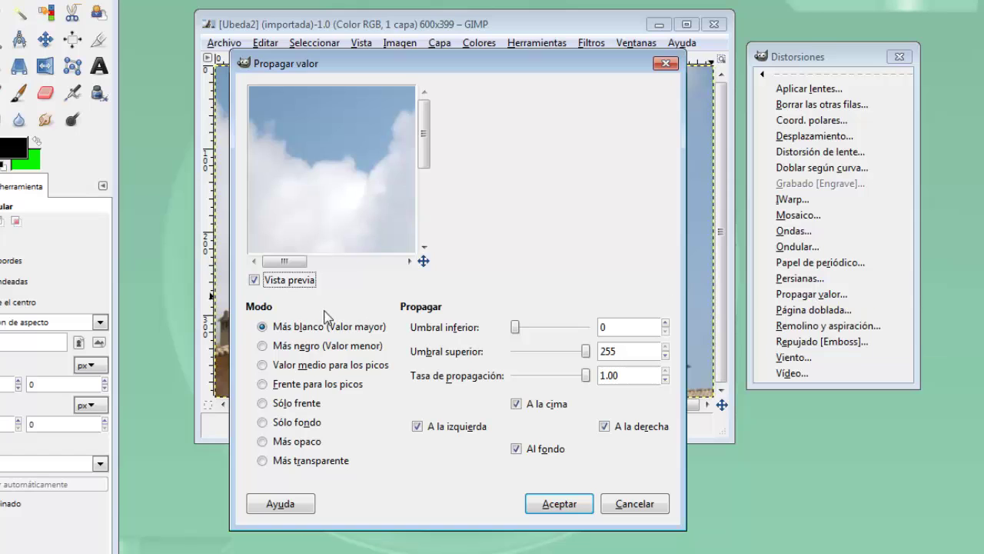
left_click_drag(285, 261, 343, 274)
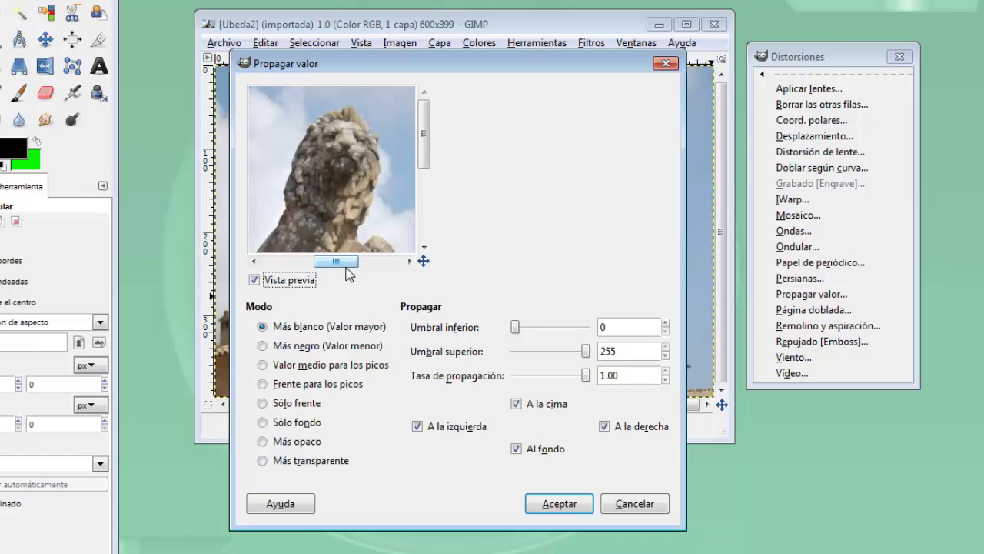
left_click(567, 508)
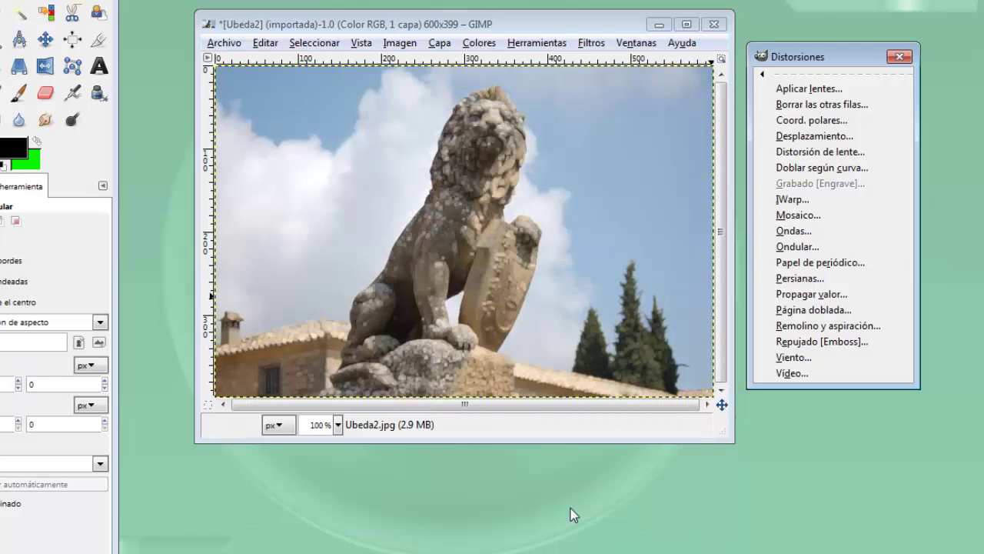
left_click(505, 24)
key("ctrl+z")
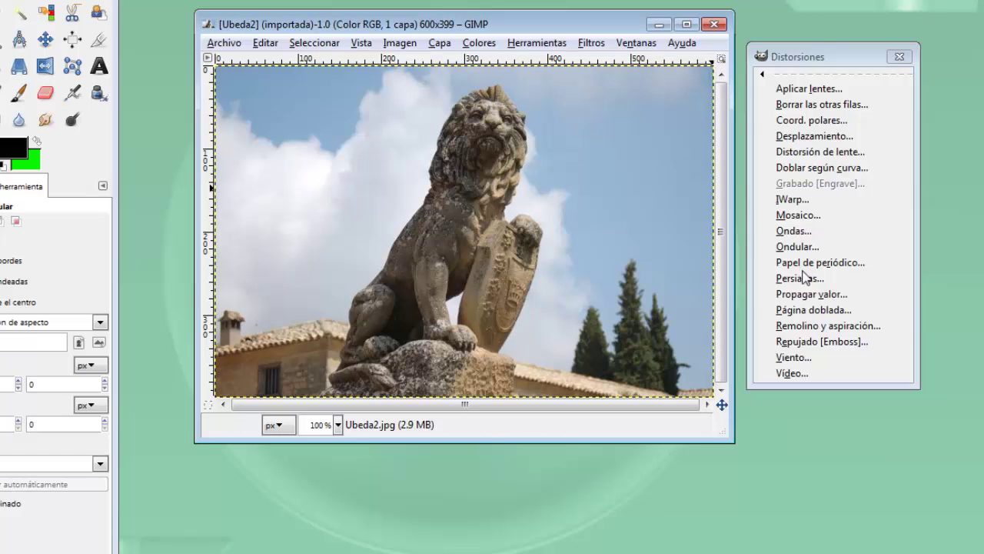
Try each Página doblada corner, then apply a lower-right (Inferior derecha) page curl to the lion photo
left_click(814, 309)
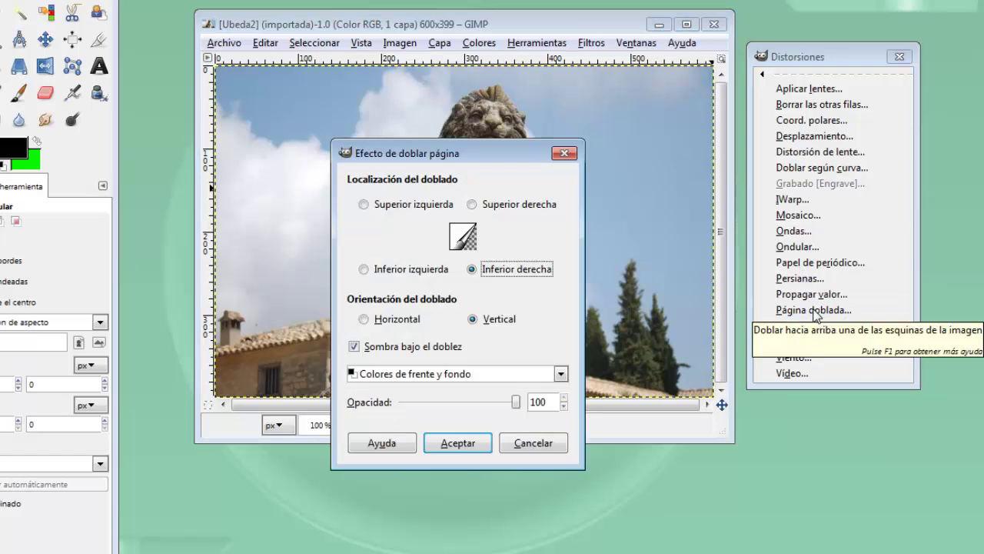
left_click(472, 204)
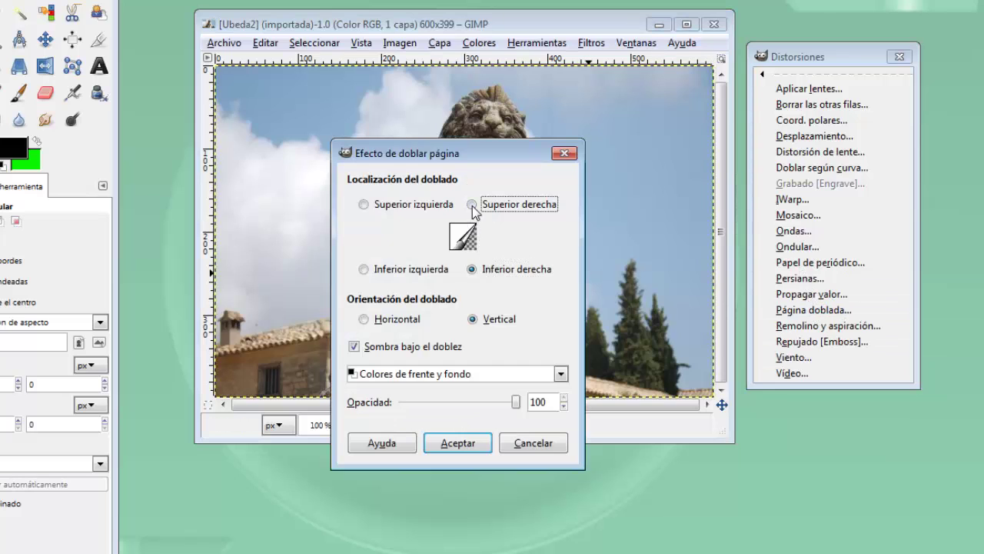
left_click(364, 204)
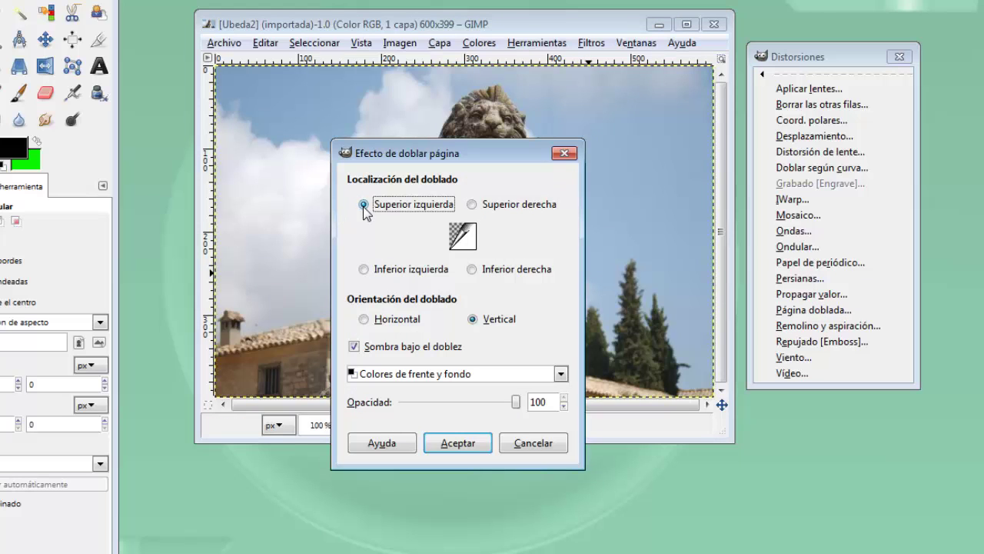
left_click(364, 269)
left_click(472, 270)
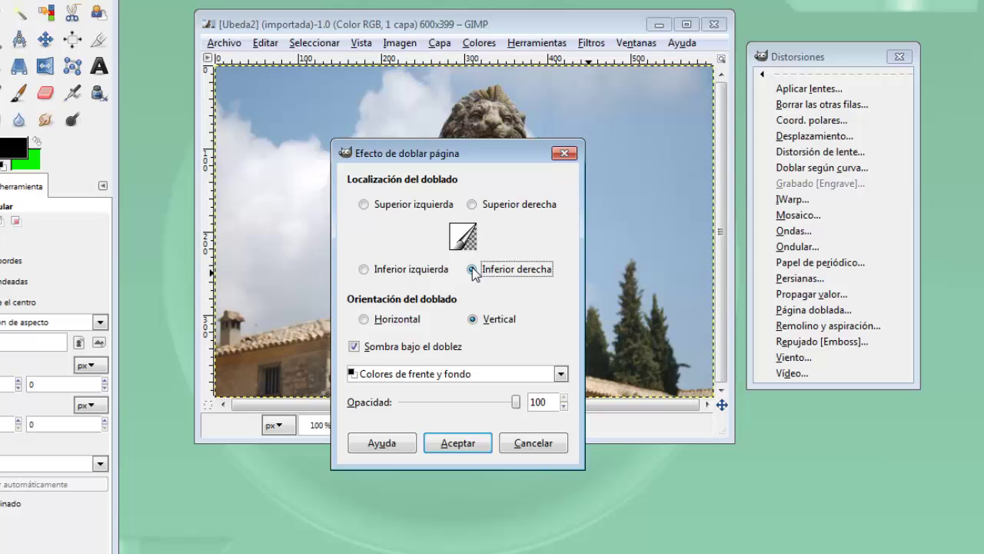
left_click(467, 441)
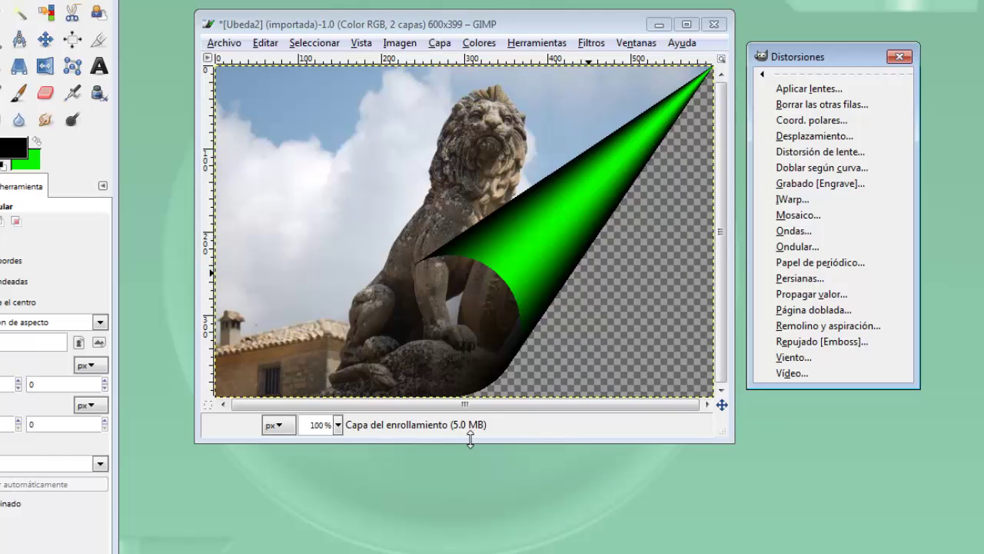
left_click(494, 23)
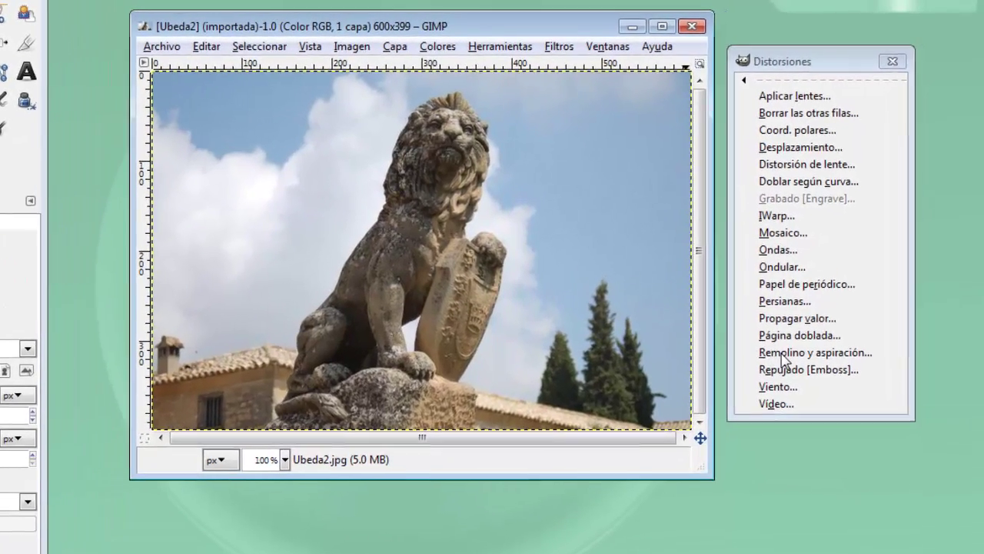
Twist the lion photo with Remolino y aspiración at a 90° whirl angle and radius 1.0, then undo it
left_click(799, 327)
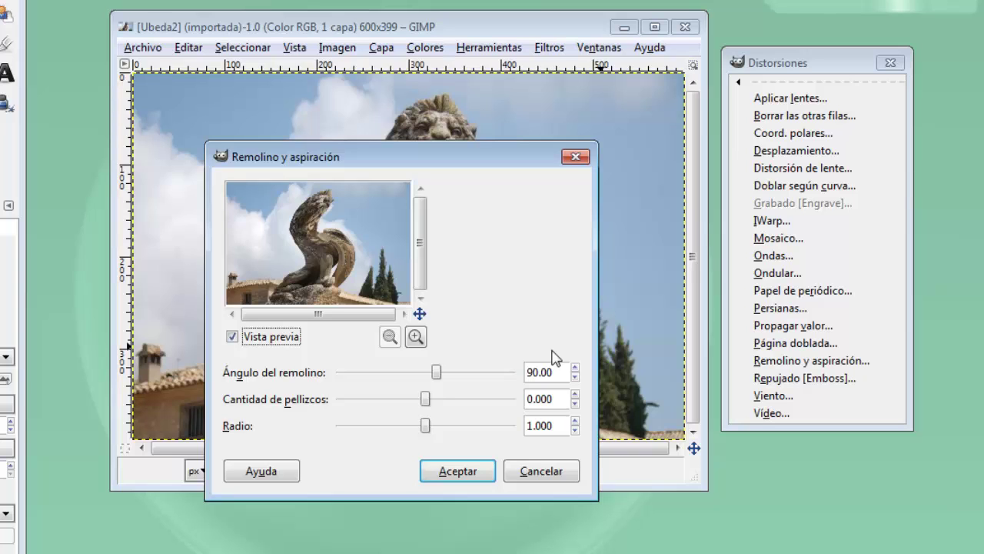
left_click(453, 472)
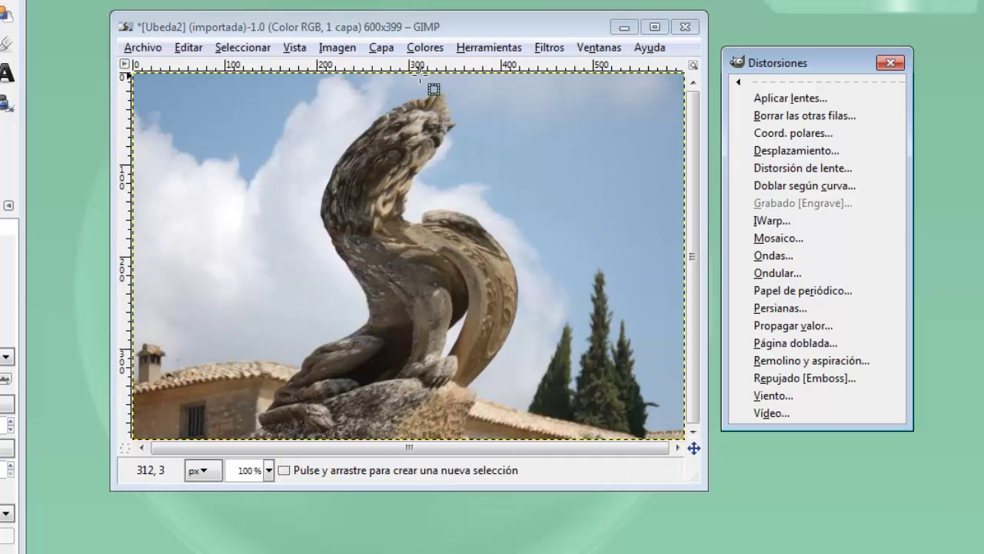
left_click(428, 28)
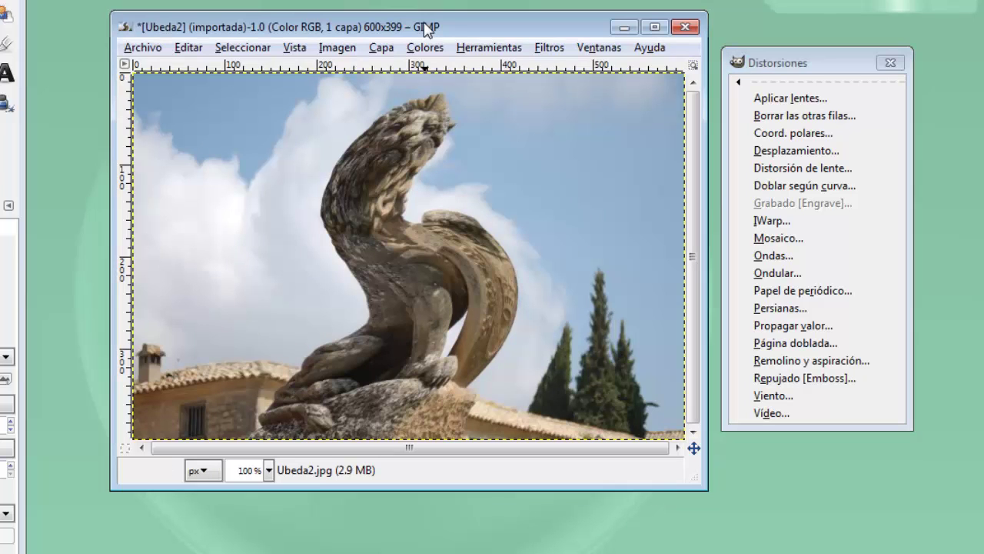
key("ctrl+z")
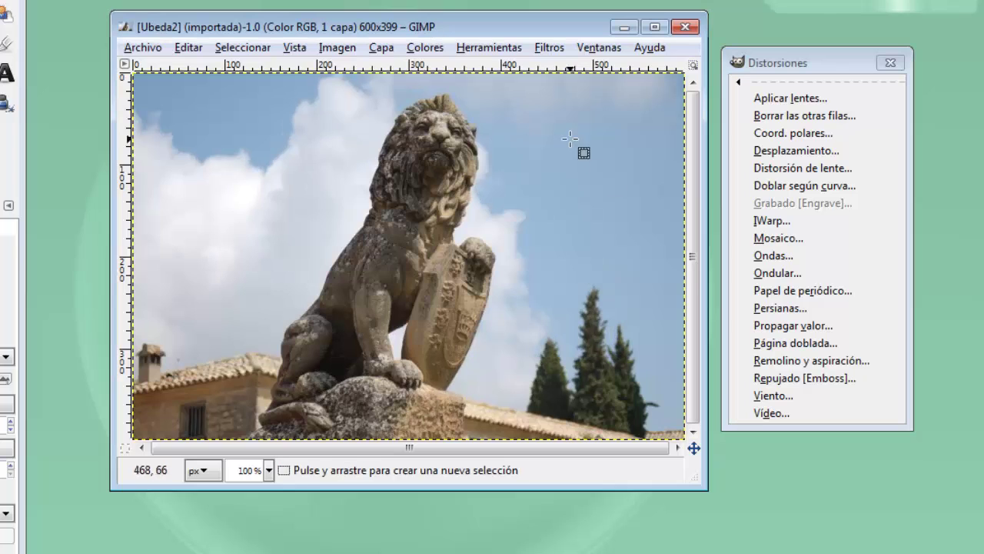
Emboss the lion photo with Repujado (azimuth 30, elevation 45, depth 20), then undo it
left_click(789, 378)
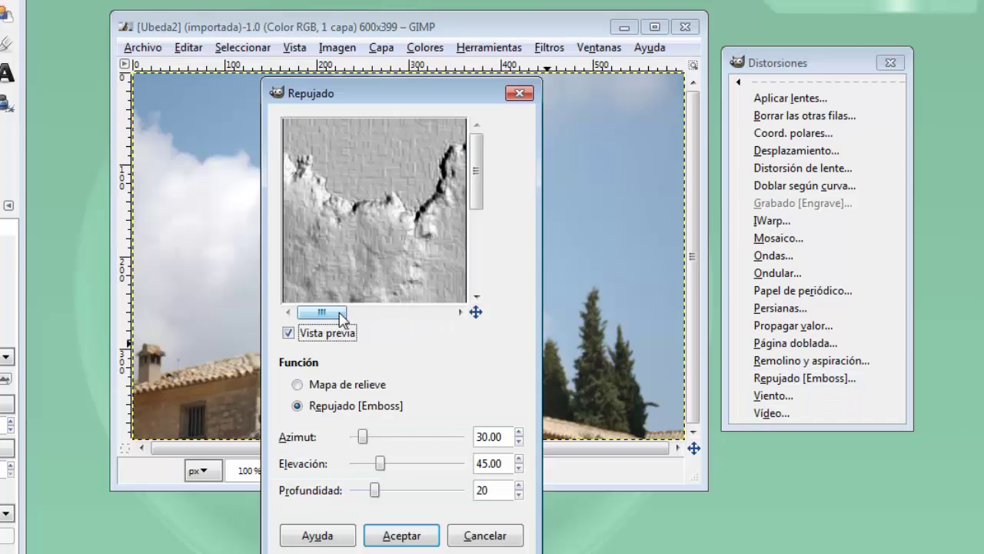
left_click_drag(341, 318, 402, 322)
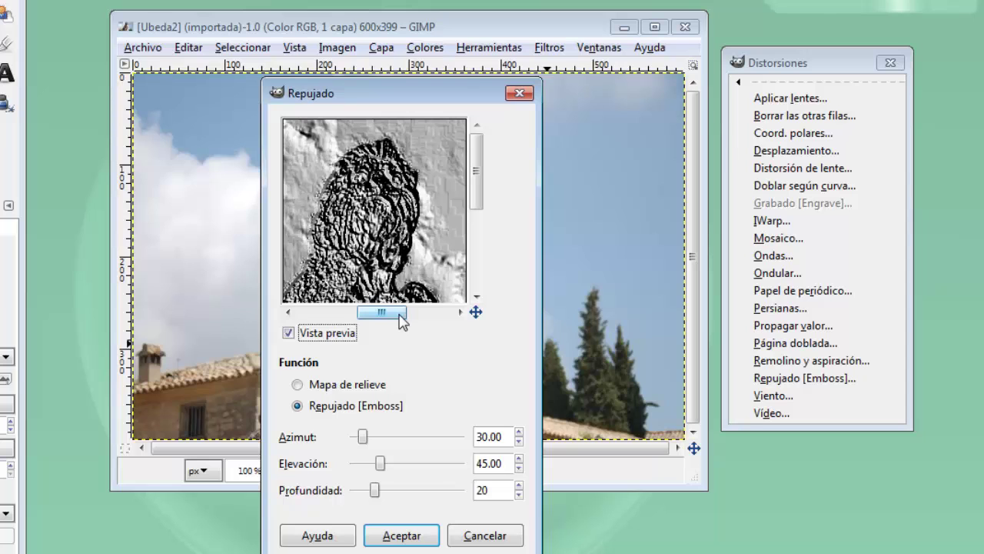
left_click(392, 536)
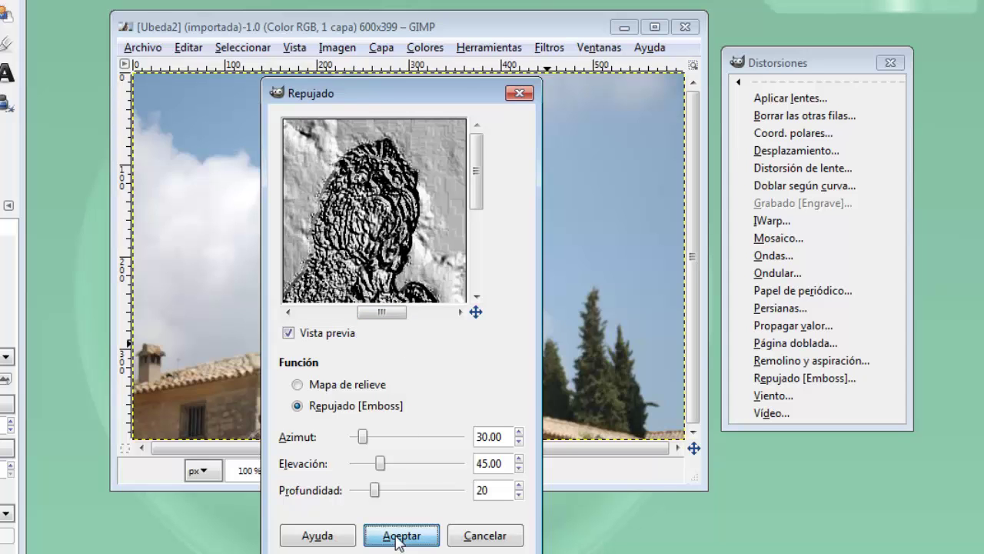
left_click(457, 37)
key("ctrl+z")
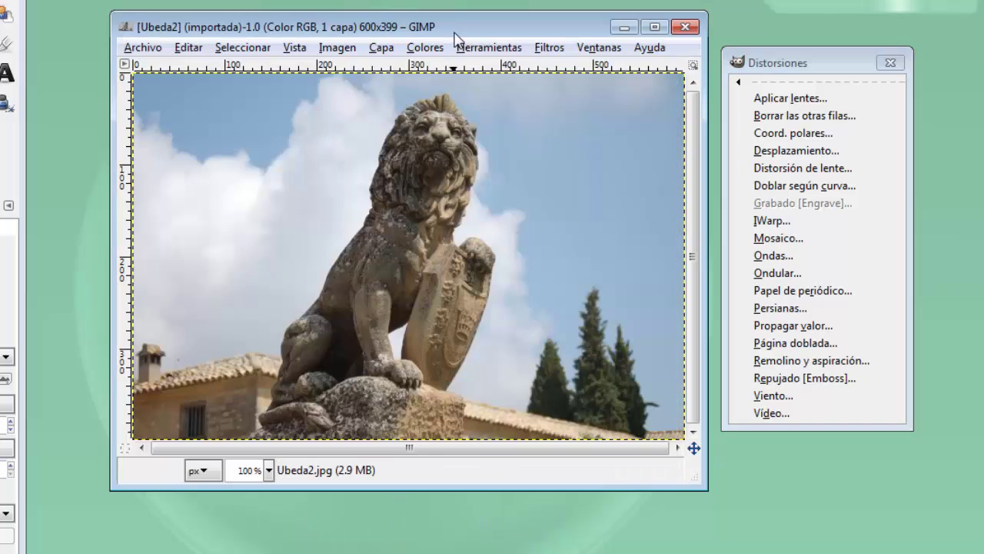
Streak the lion photo with Viento blowing left at threshold 10 and strength 10, then undo it
left_click(773, 395)
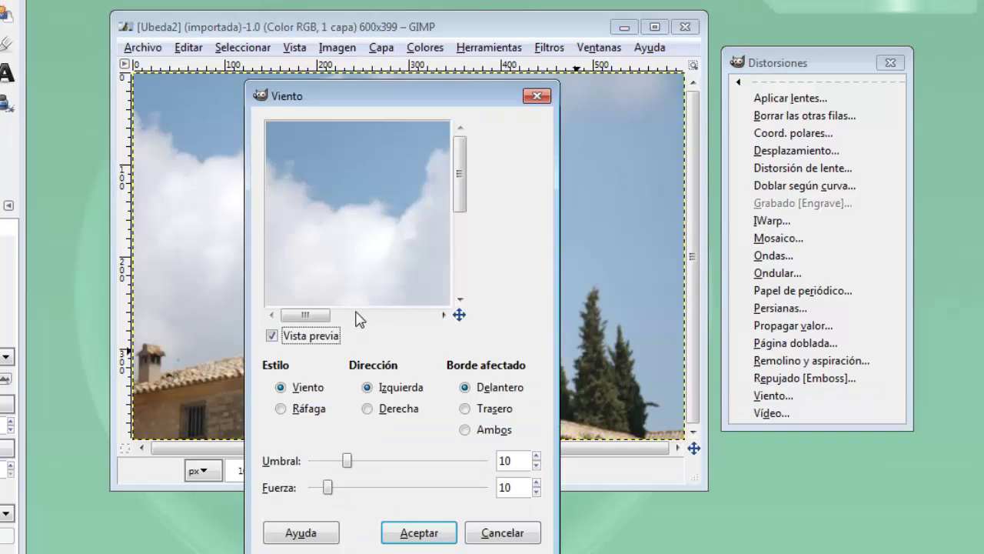
left_click_drag(306, 315, 363, 317)
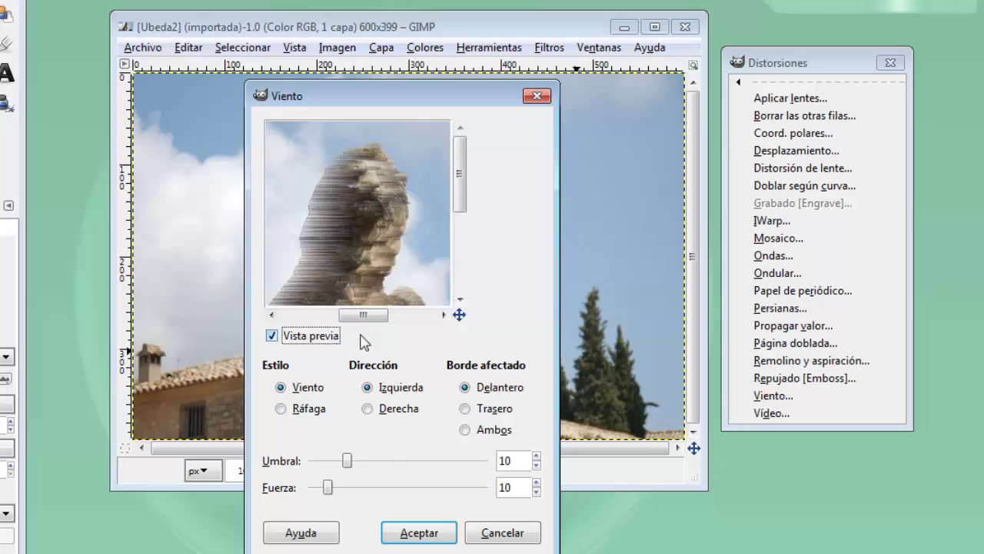
left_click(419, 532)
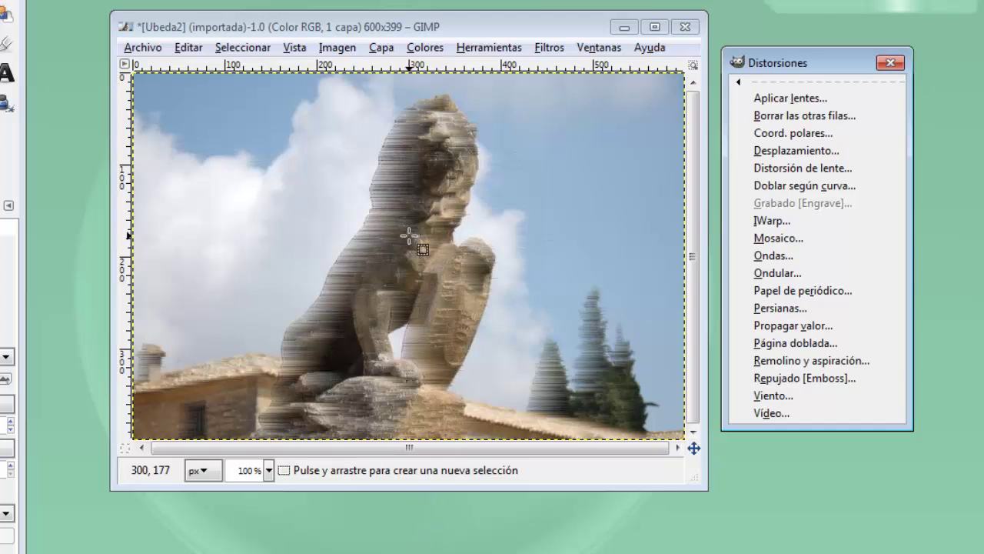
left_click(440, 39)
key("ctrl+z")
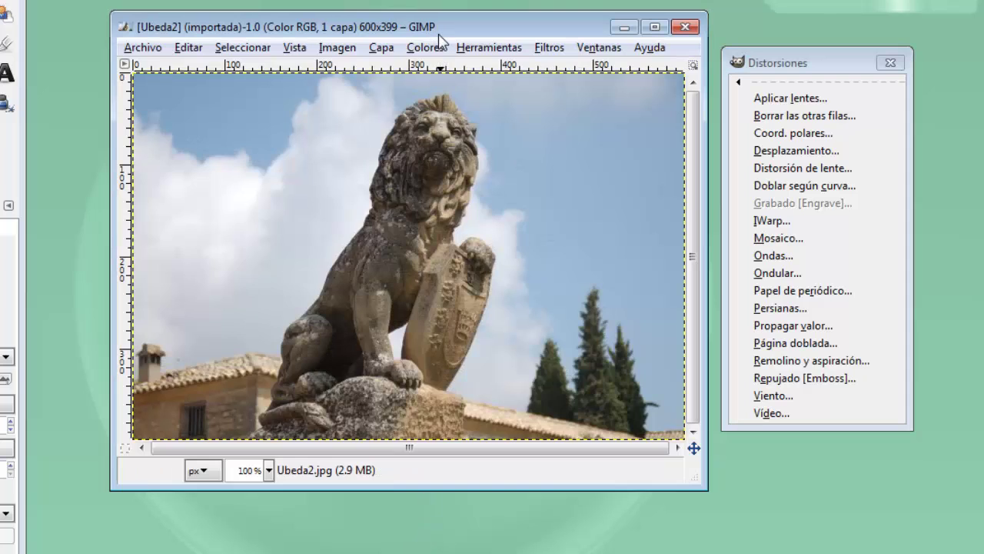
Preview the Vídeo filter's Escalonar, Escalonamiento grande, Rayado, Rayado ancho and Escalonamiento largo patterns
left_click(778, 413)
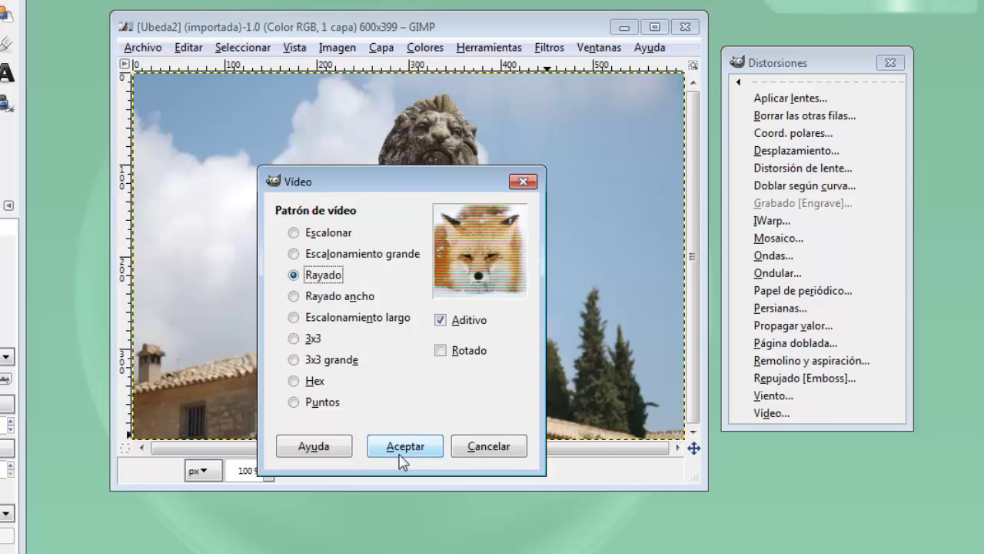
left_click(294, 234)
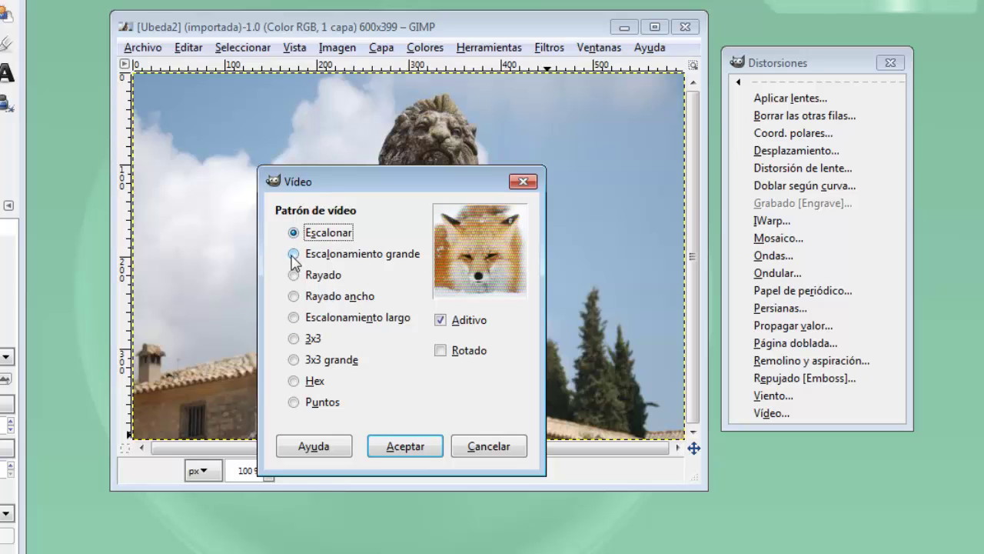
left_click(294, 254)
left_click(294, 275)
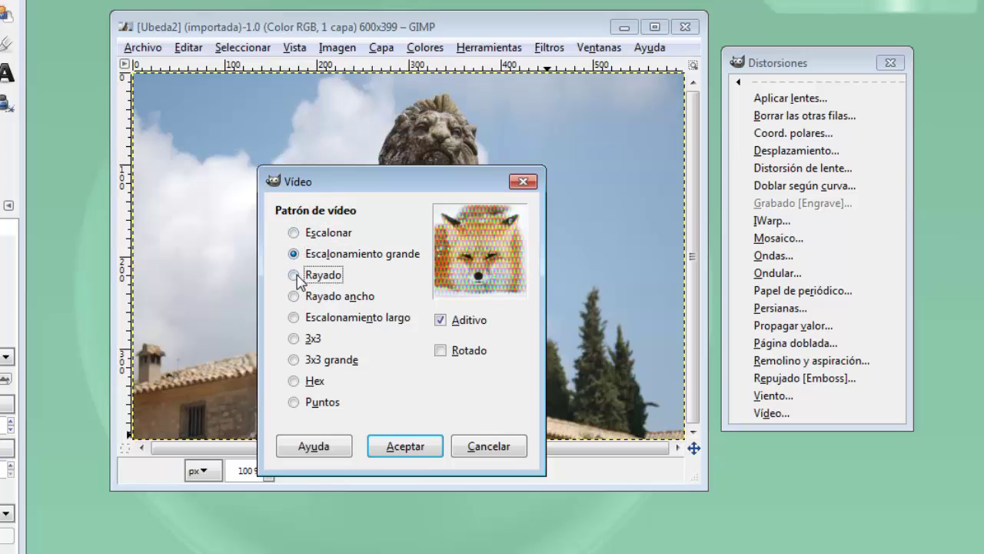
left_click(294, 298)
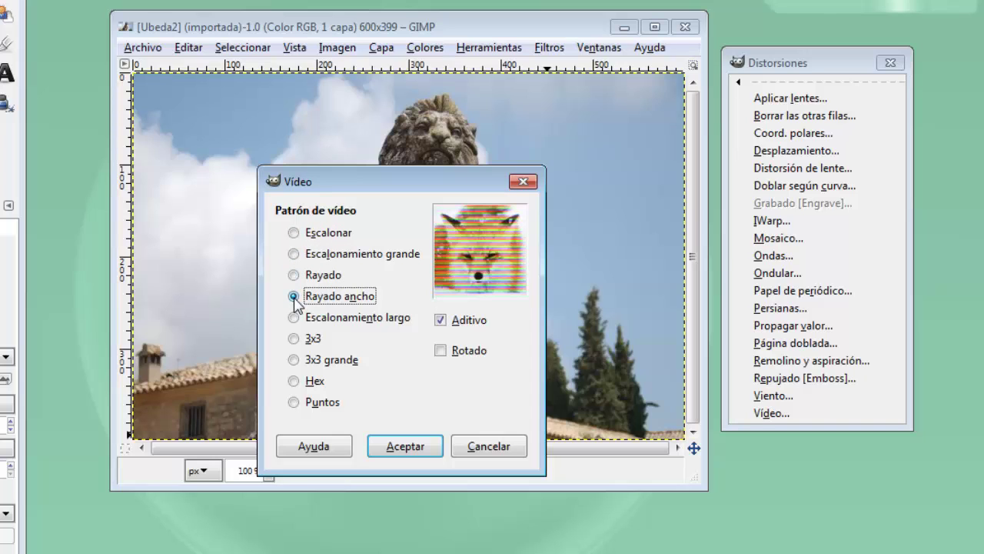
left_click(295, 318)
After trying 3x3, 3x3 grande and Hex, apply the Puntos pattern, then undo it
left_click(294, 338)
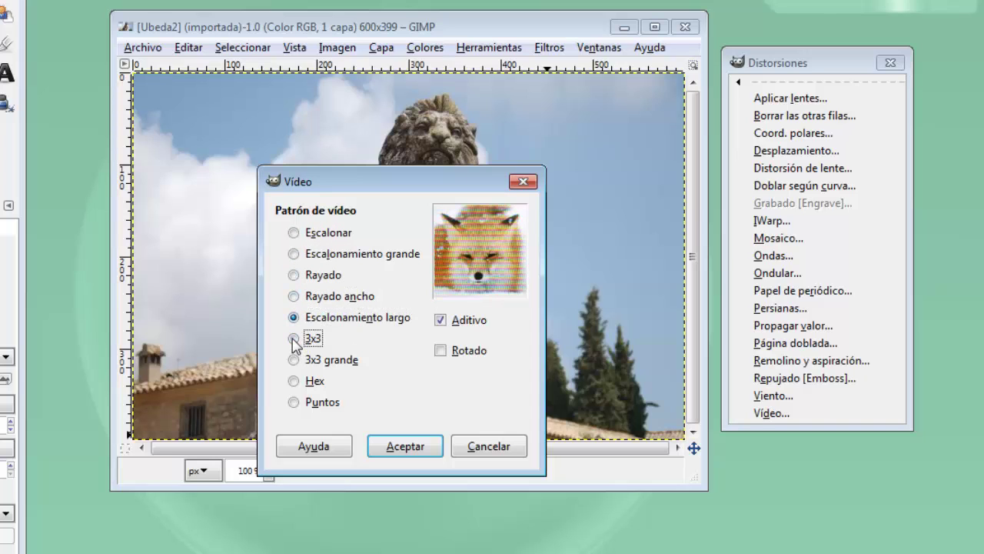
left_click(295, 360)
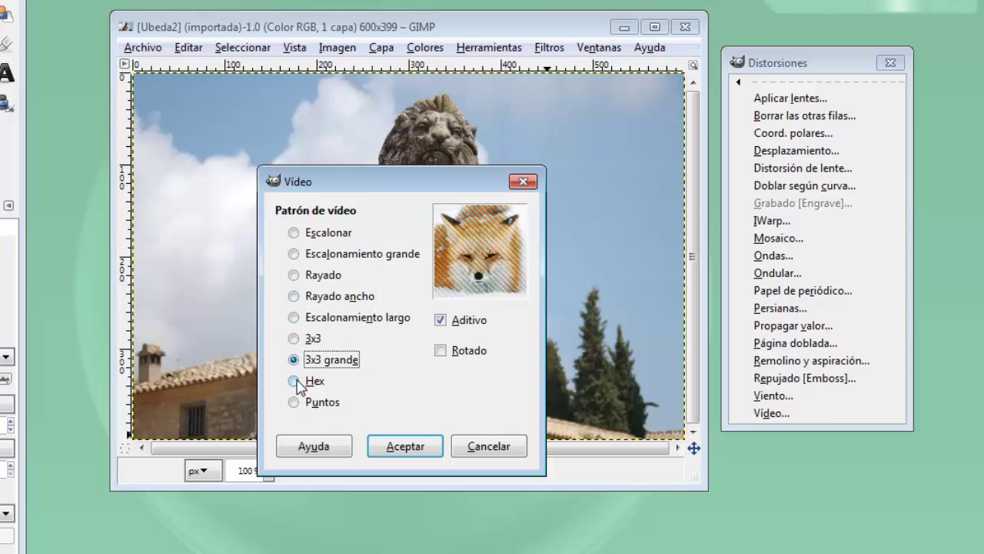
left_click(295, 381)
left_click(295, 401)
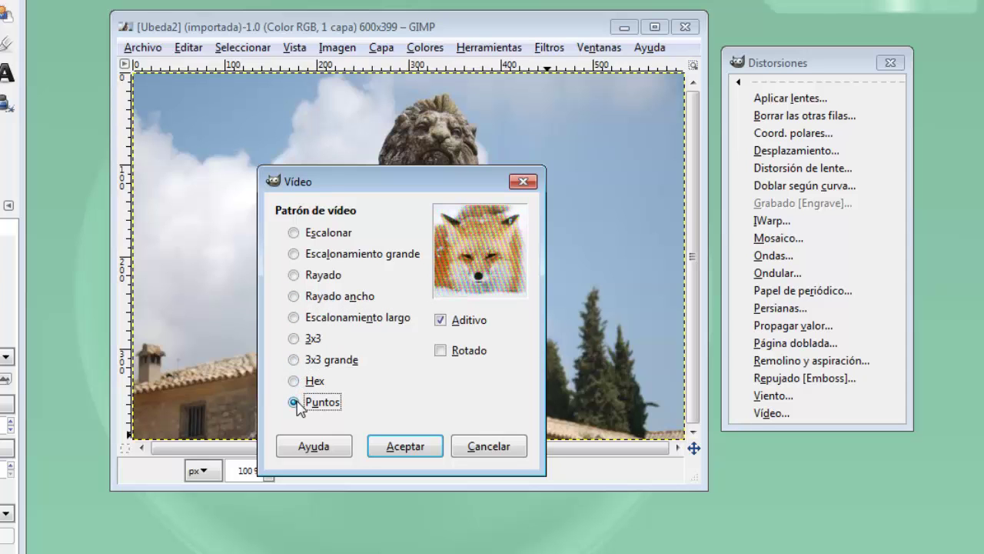
left_click(420, 452)
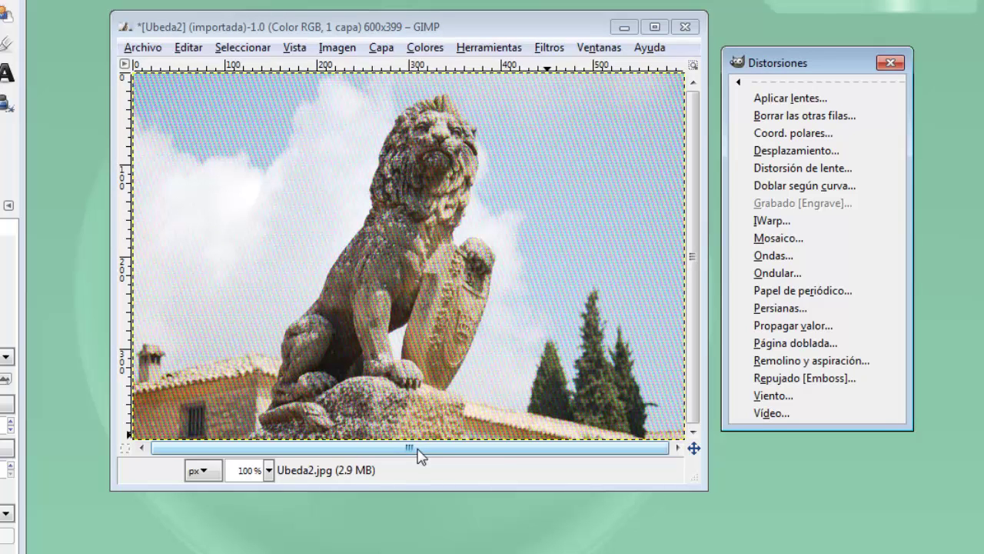
left_click(465, 28)
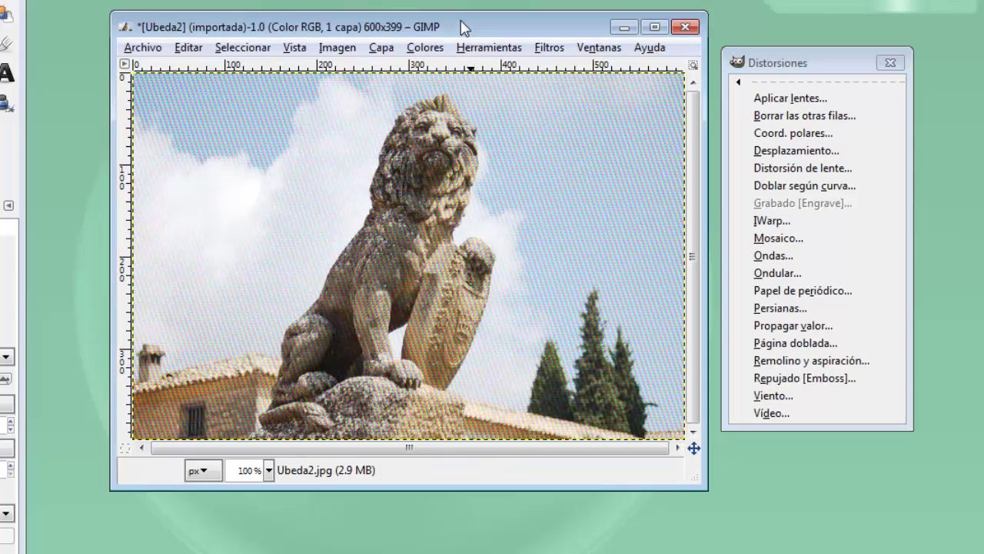
key("ctrl+z")
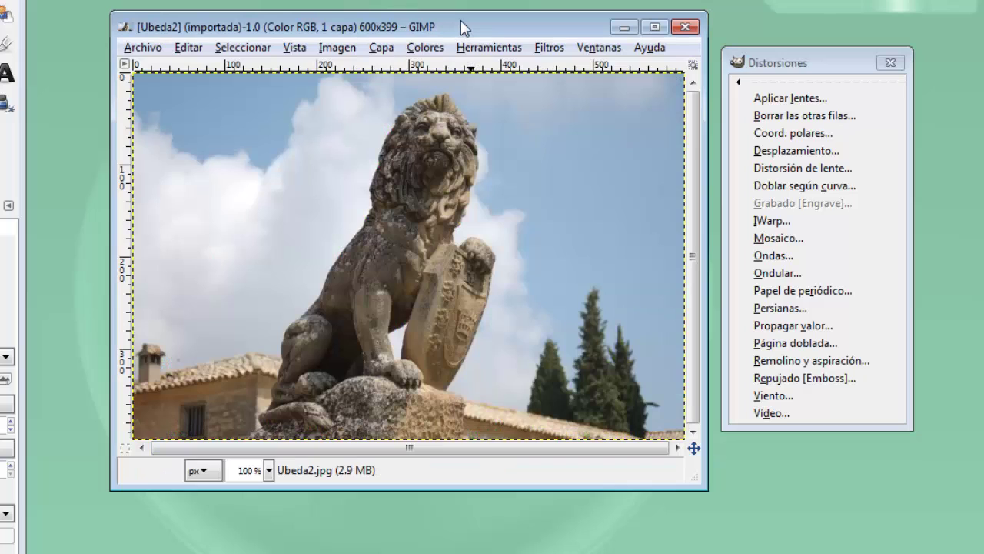